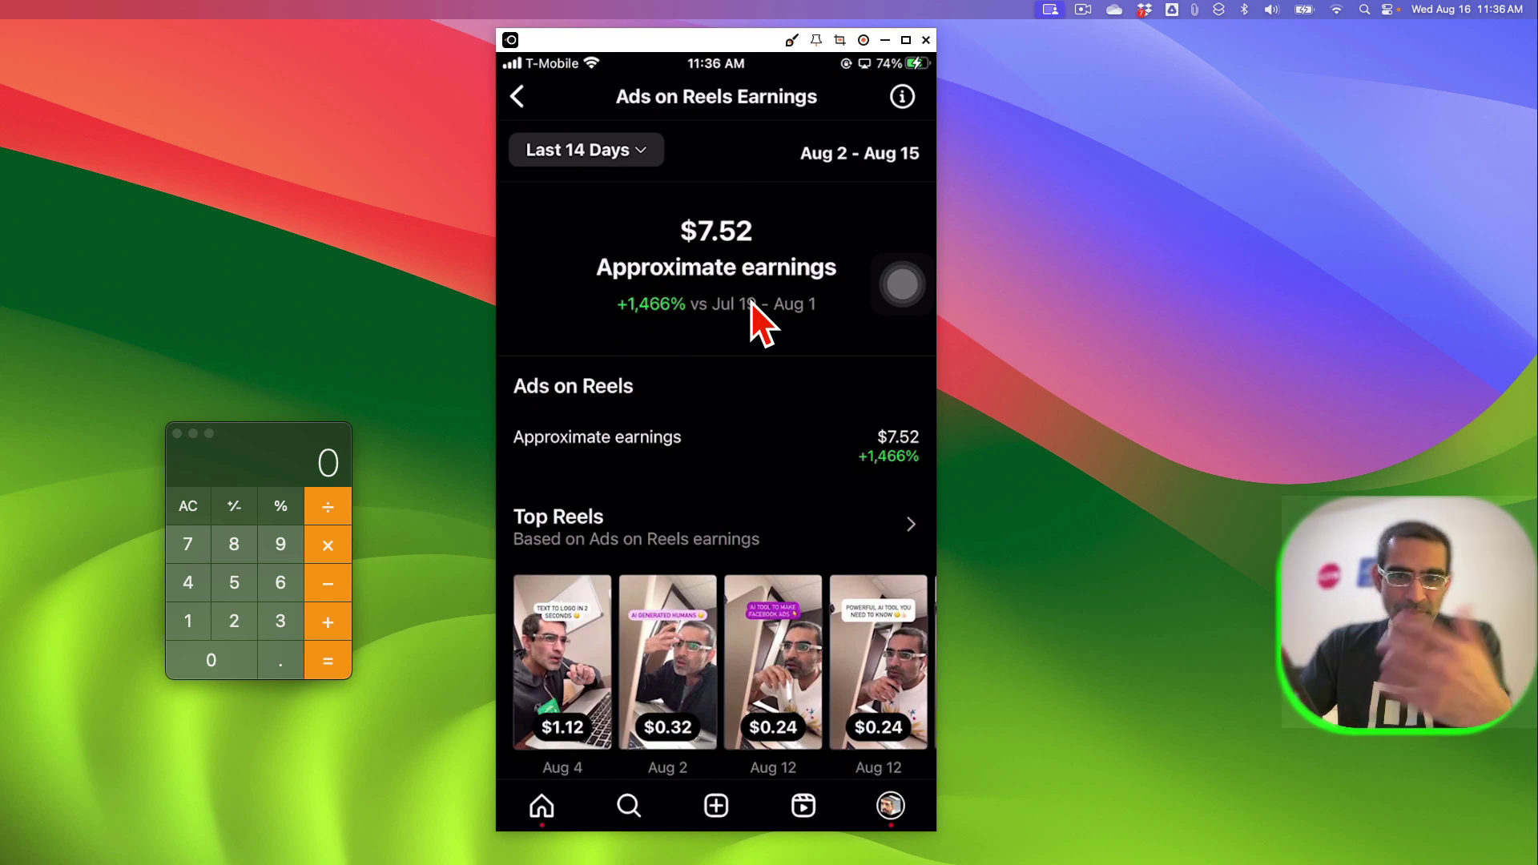
Scroll through the Last 14 Days Ads on Reels earnings summary totalling $7.52.
{"action": "scroll", "coordinate": [761, 321], "scroll_direction": "down", "scroll_amount": 1}
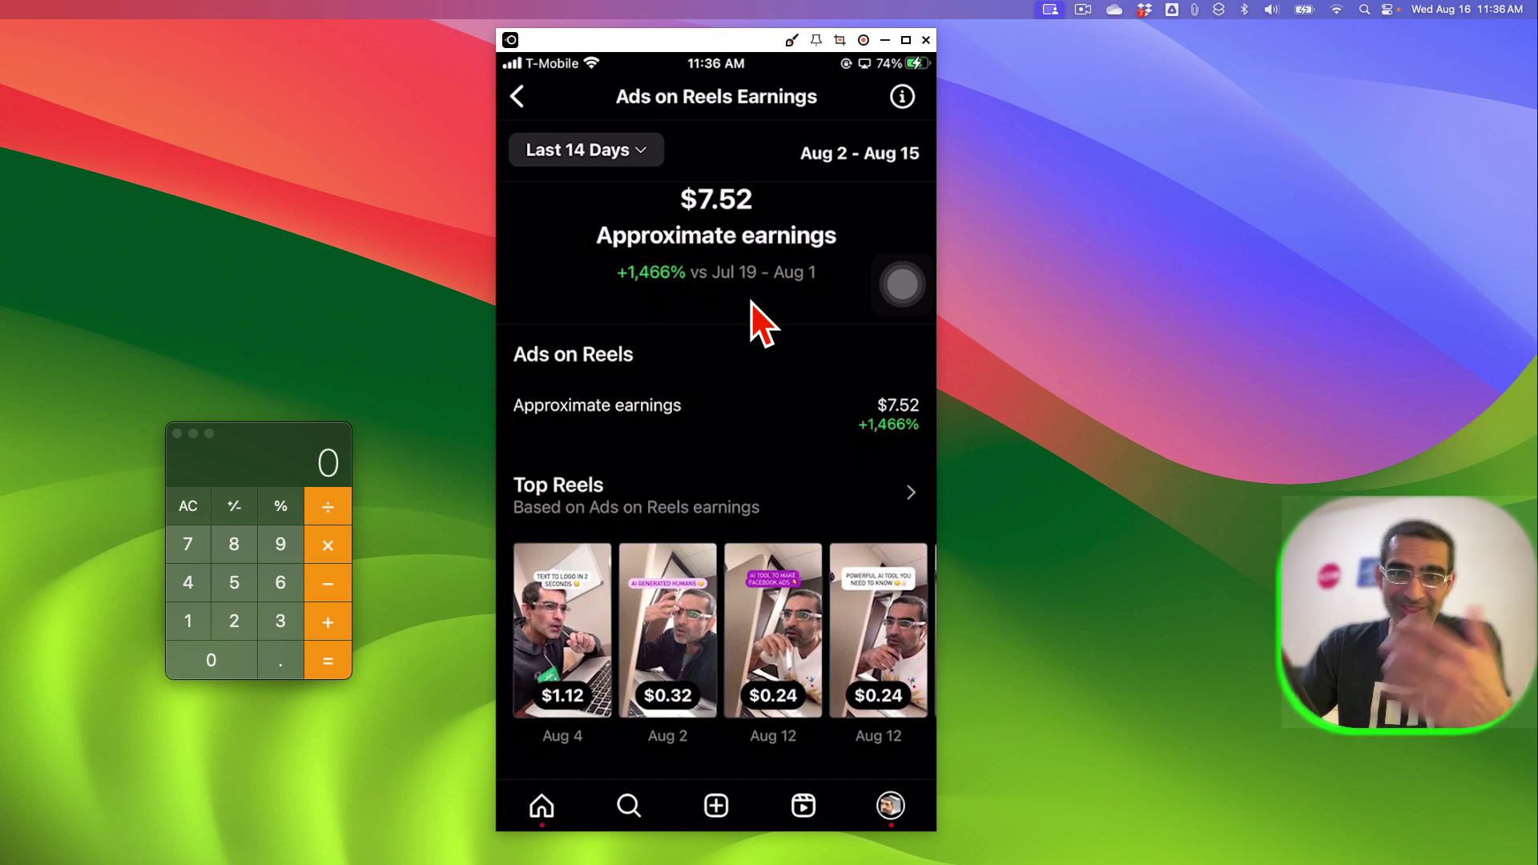
{"action": "scroll", "coordinate": [761, 320], "scroll_direction": "up", "scroll_amount": 1}
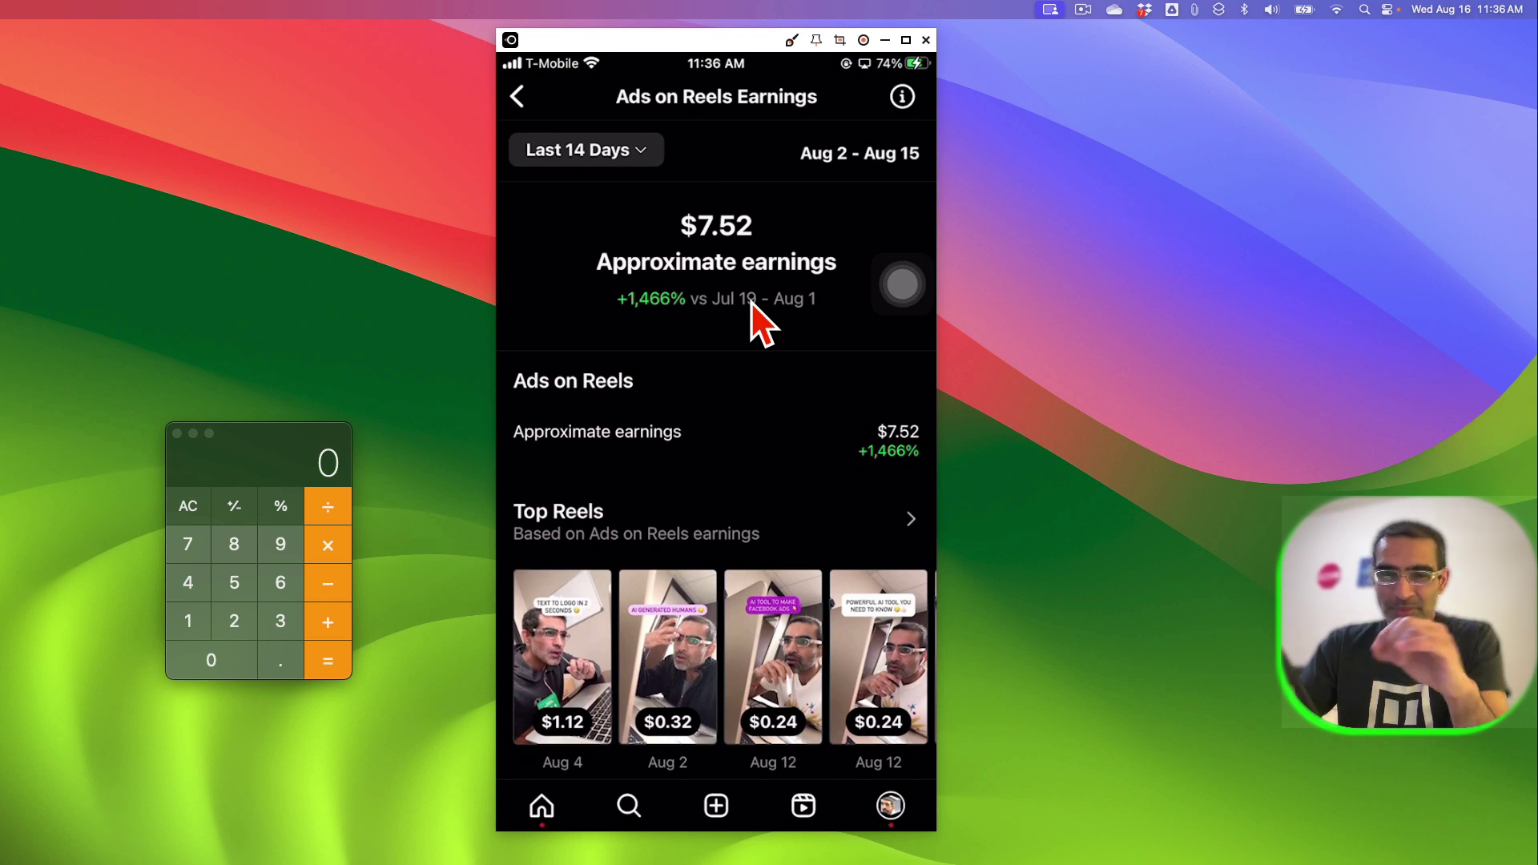
{"action": "scroll", "coordinate": [761, 320], "scroll_direction": "down", "scroll_amount": 1}
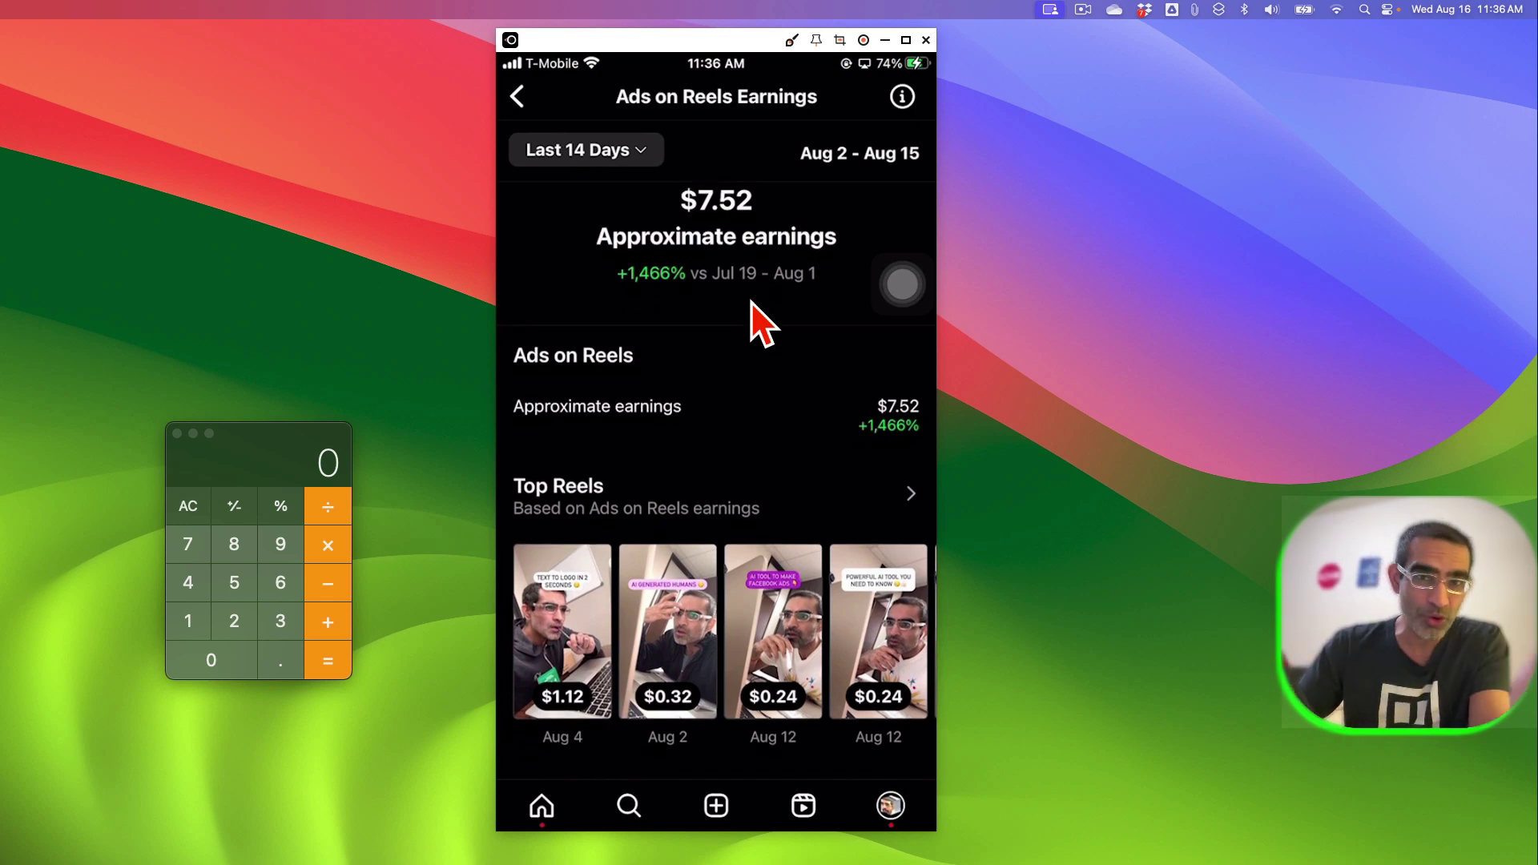
{"action": "scroll", "coordinate": [761, 320], "scroll_direction": "up", "scroll_amount": 1}
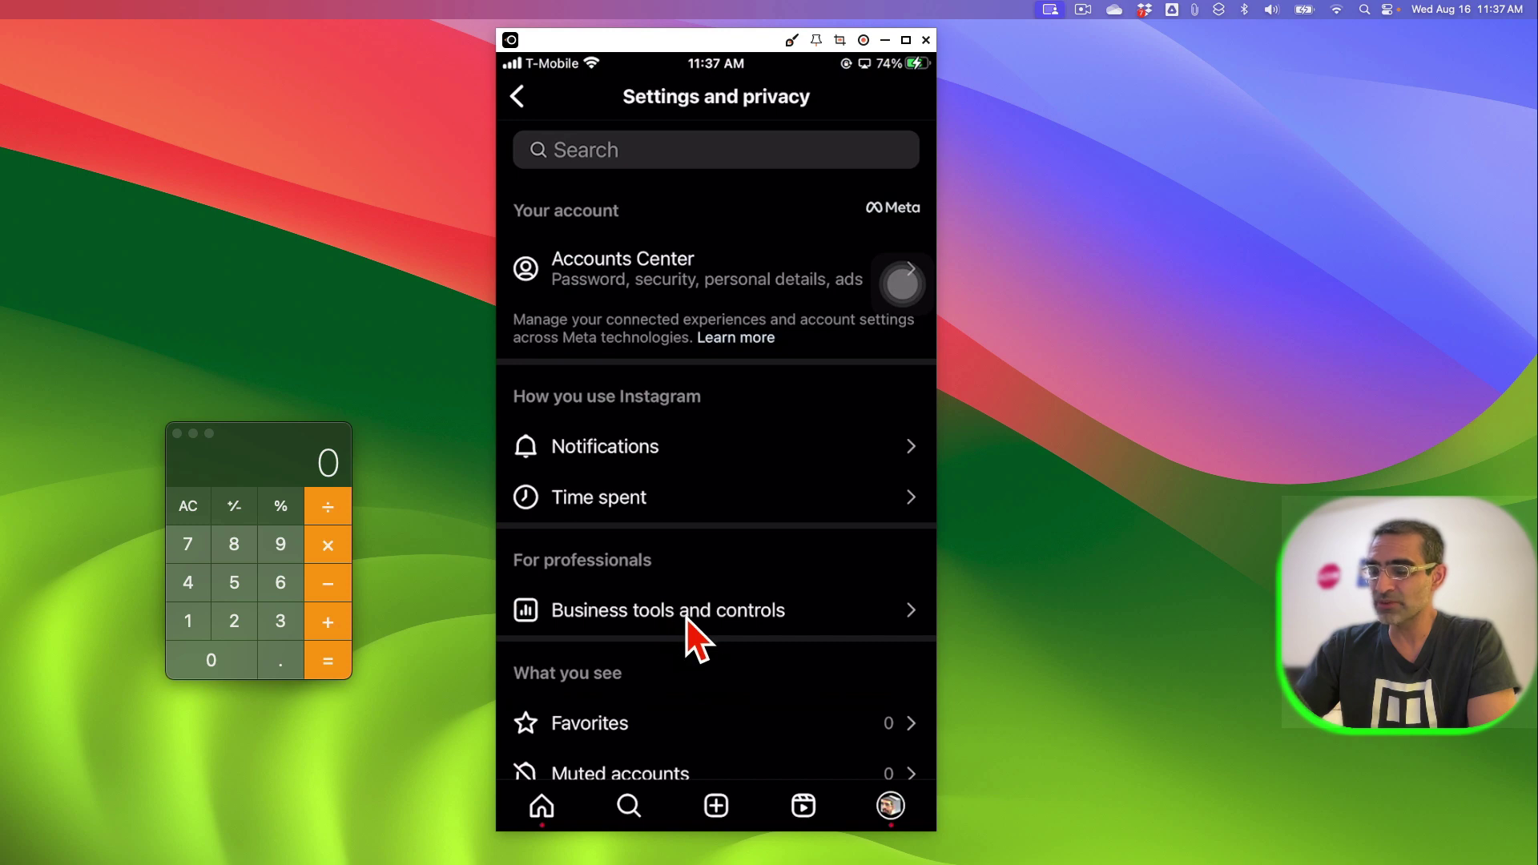
Go through Business tools and controls to Ads on Reels approximate earnings: $4.08 for Aug 9–15.
{"action": "left_click", "coordinate": [688, 620]}
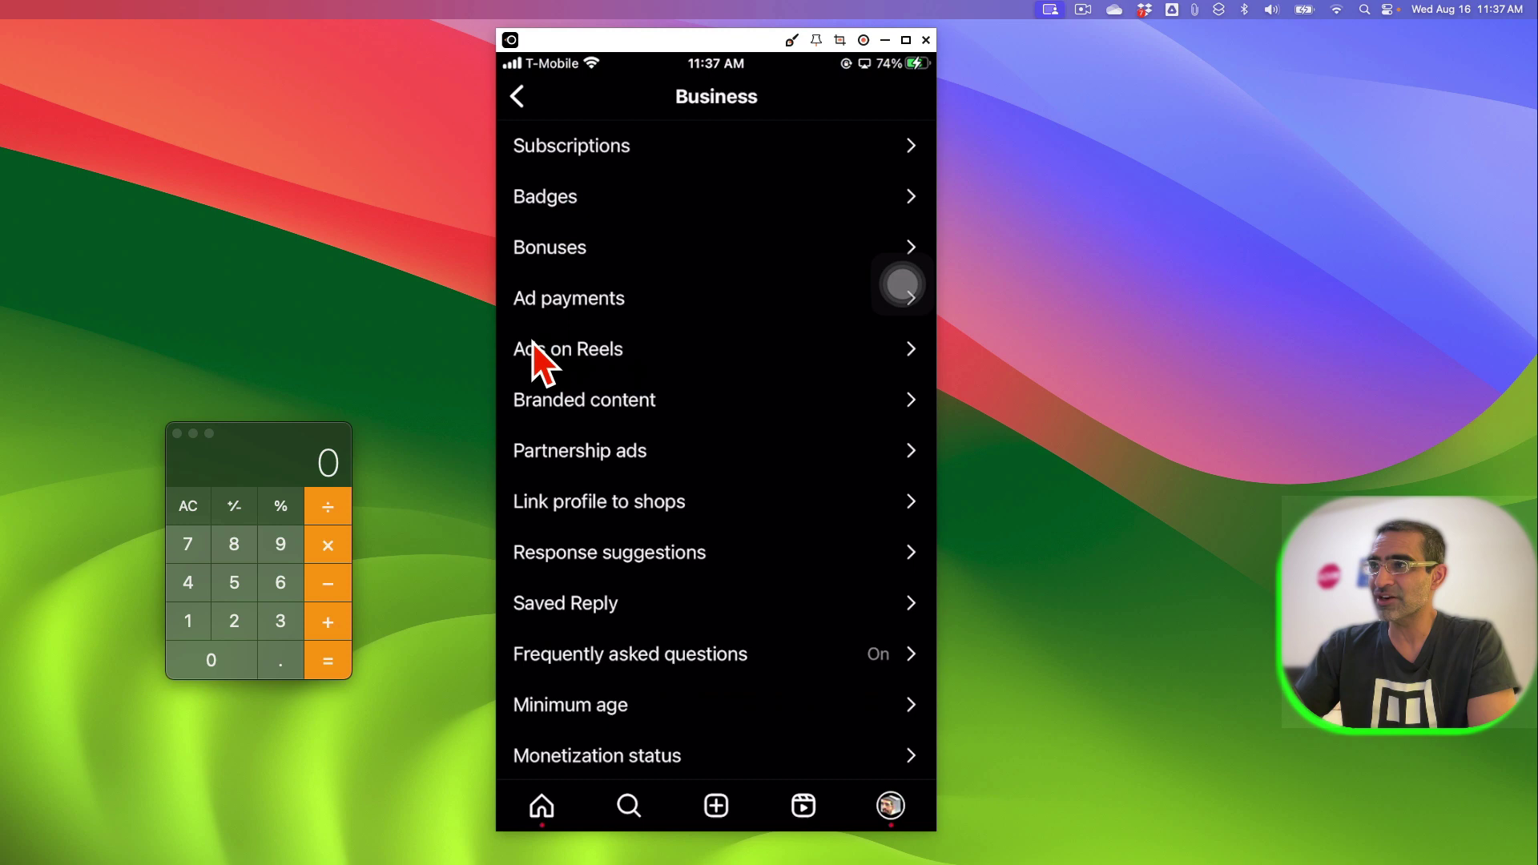
{"action": "left_click", "coordinate": [613, 371]}
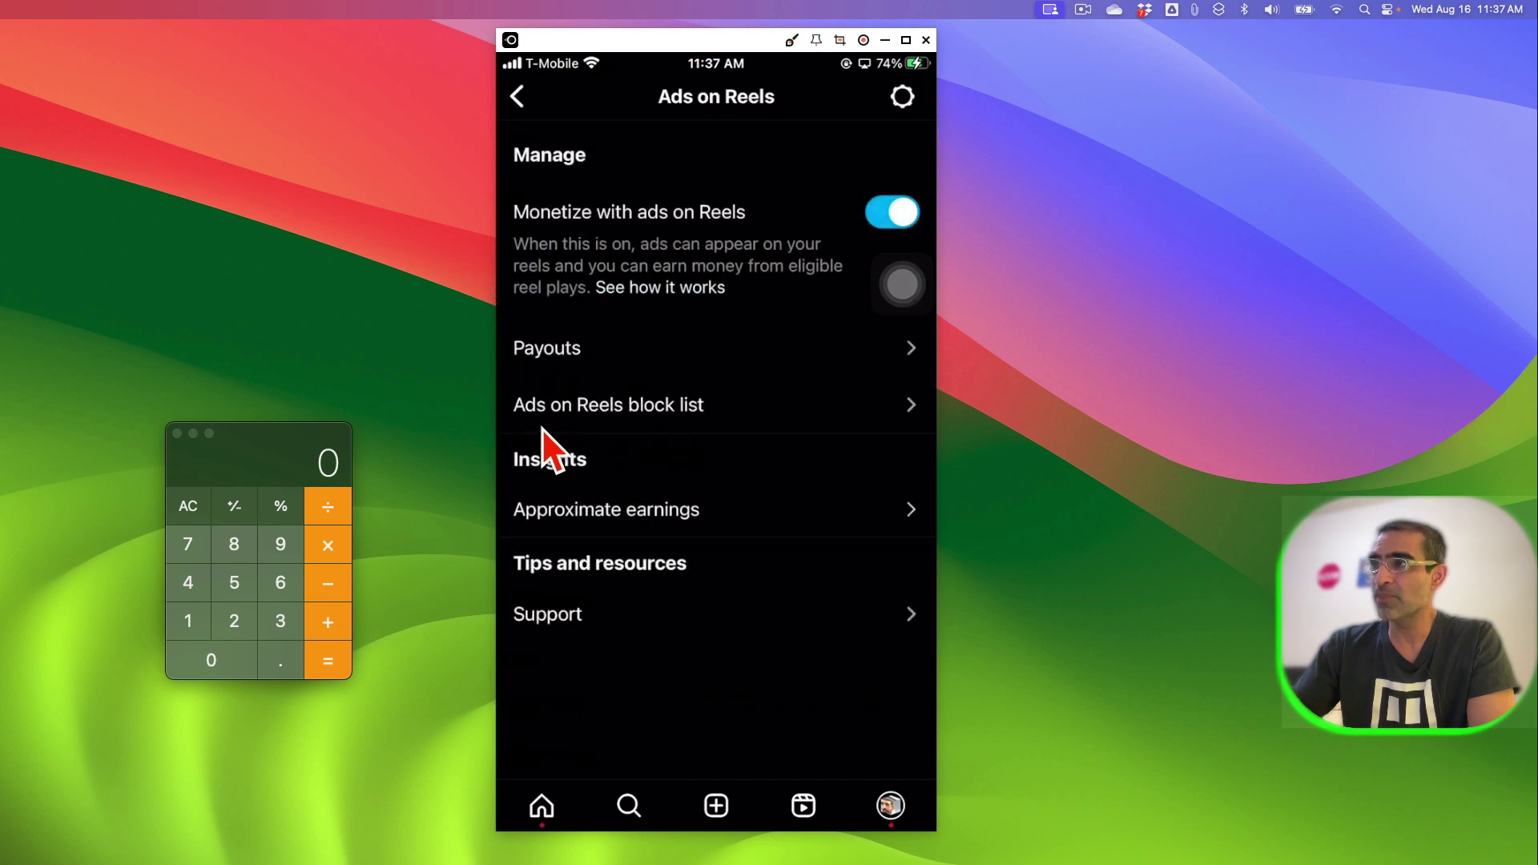
{"action": "left_click", "coordinate": [670, 513]}
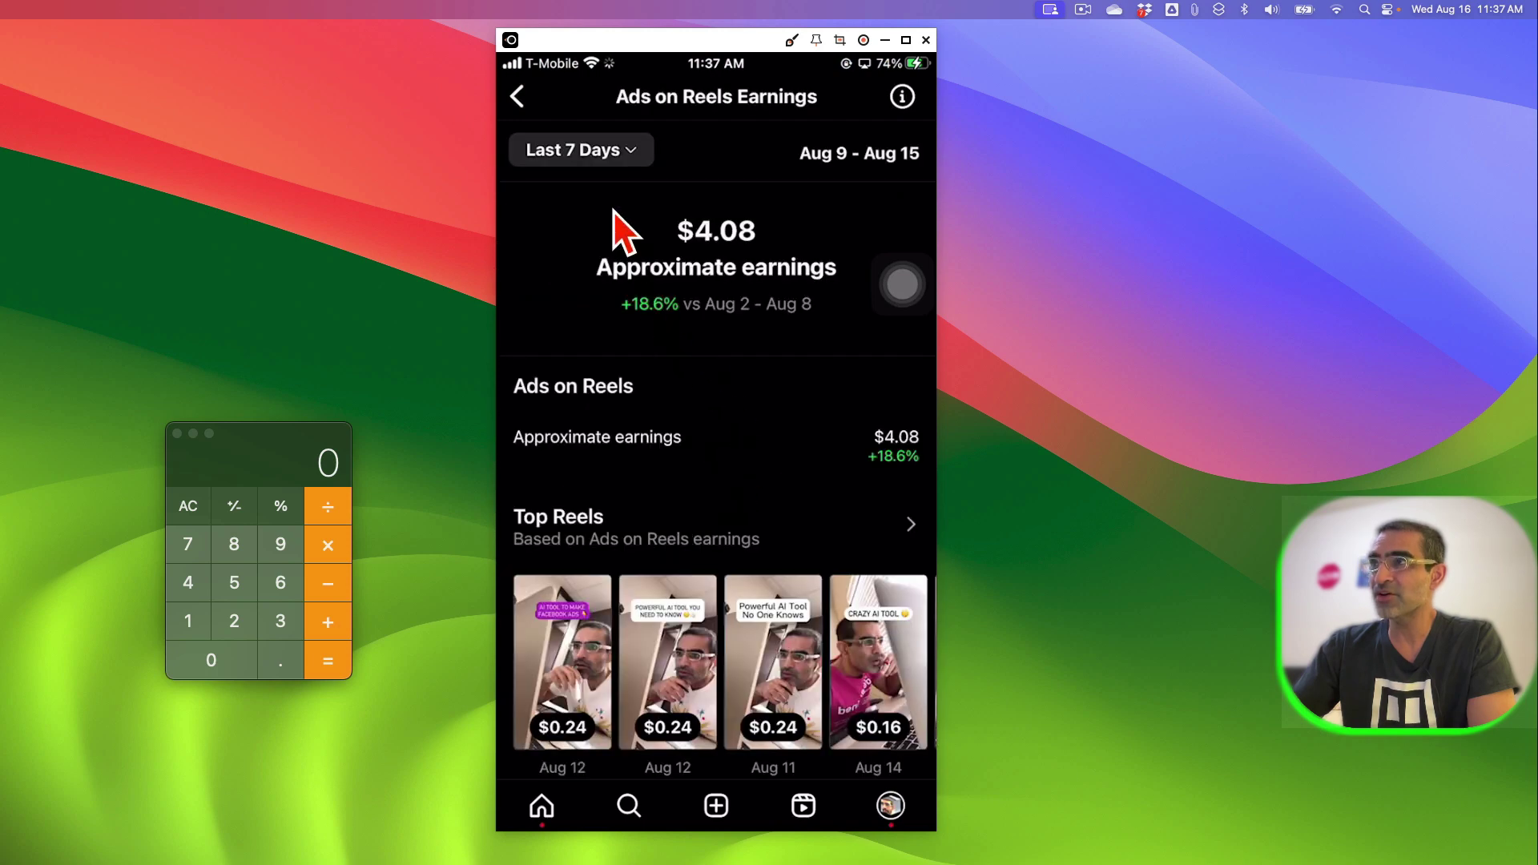
{"action": "scroll", "coordinate": [697, 251], "scroll_direction": "down", "scroll_amount": 1}
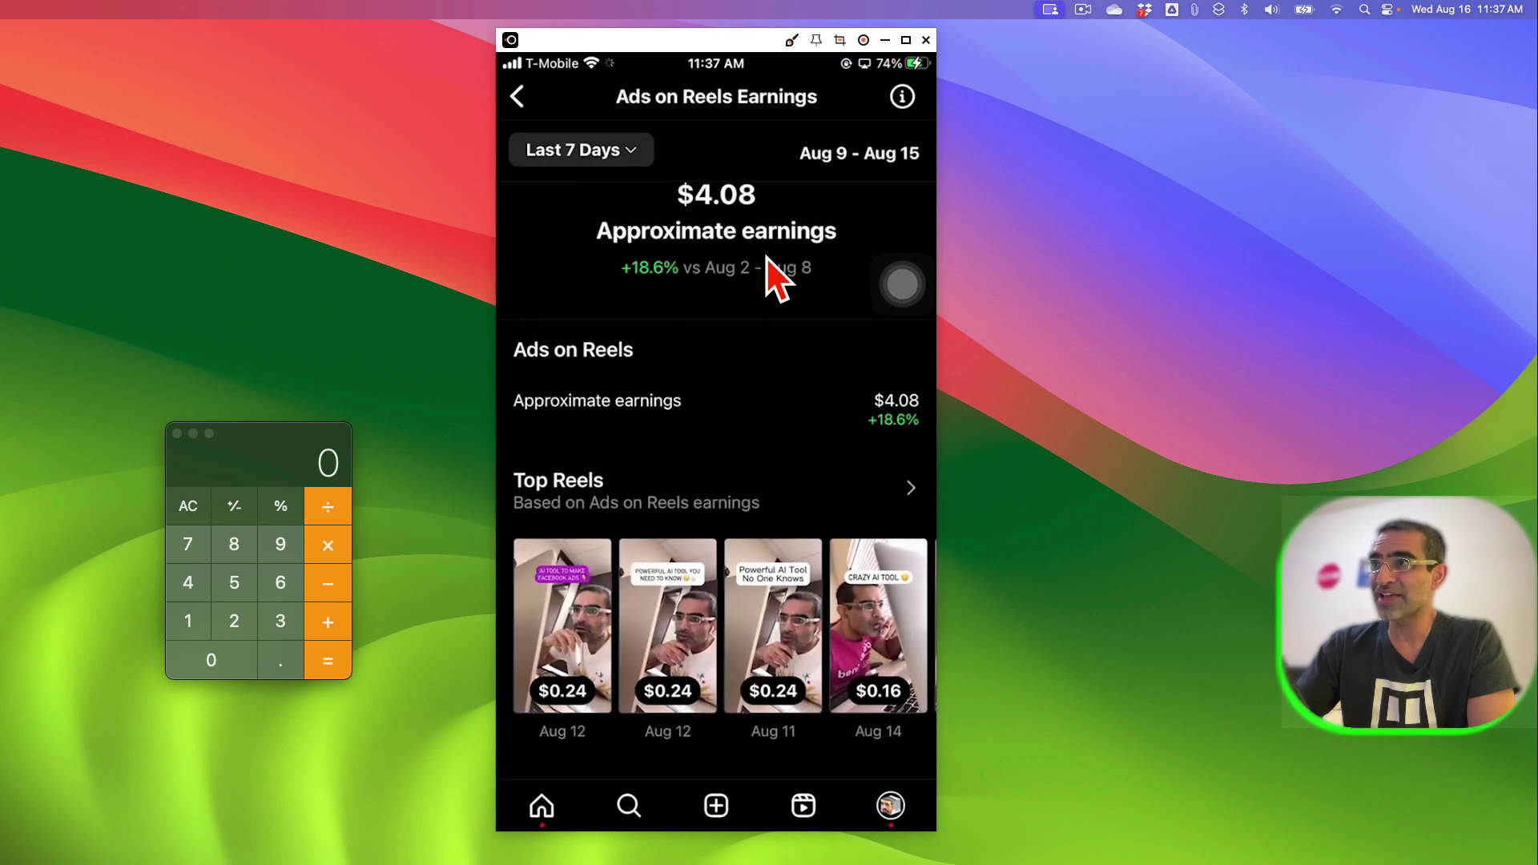
{"action": "scroll", "coordinate": [767, 258], "scroll_direction": "up", "scroll_amount": 1}
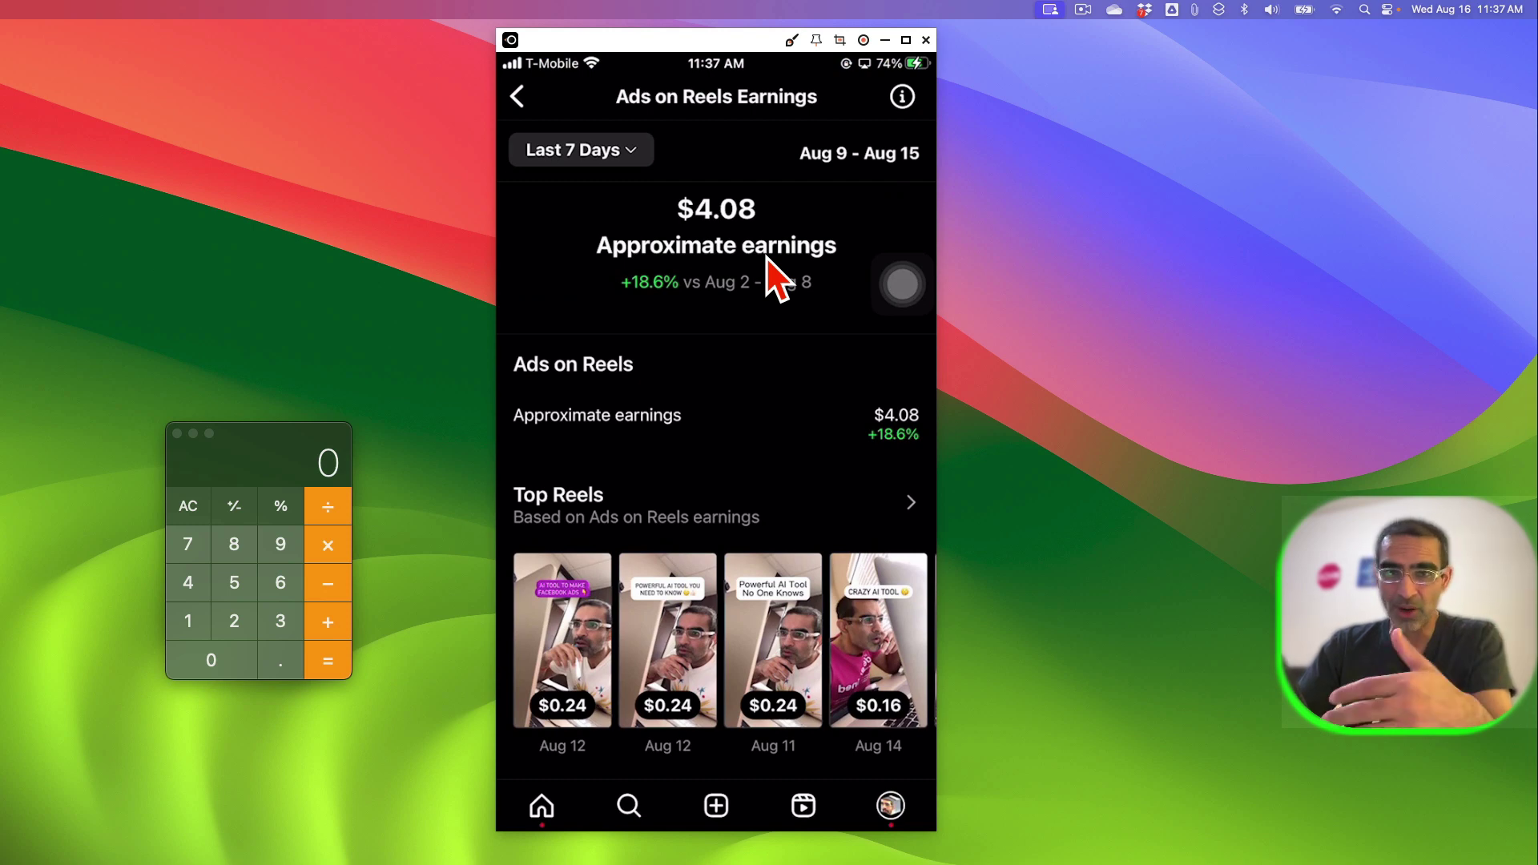
{"action": "scroll", "coordinate": [766, 258], "scroll_direction": "down", "scroll_amount": 1}
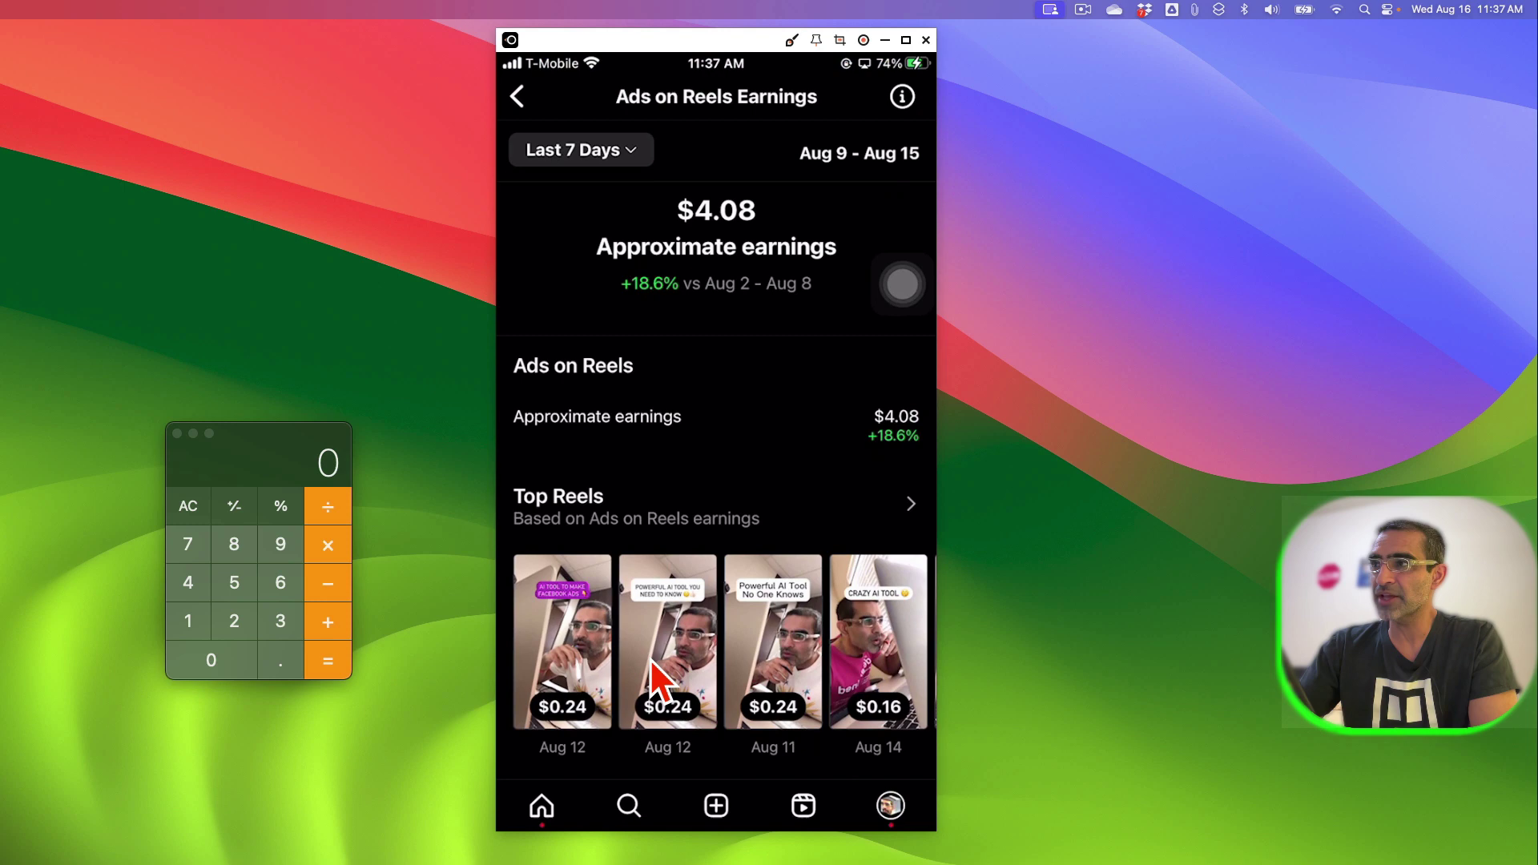
{"action": "scroll", "coordinate": [649, 657], "scroll_direction": "down", "scroll_amount": 2}
{"action": "scroll", "coordinate": [651, 658], "scroll_direction": "up", "scroll_amount": 2}
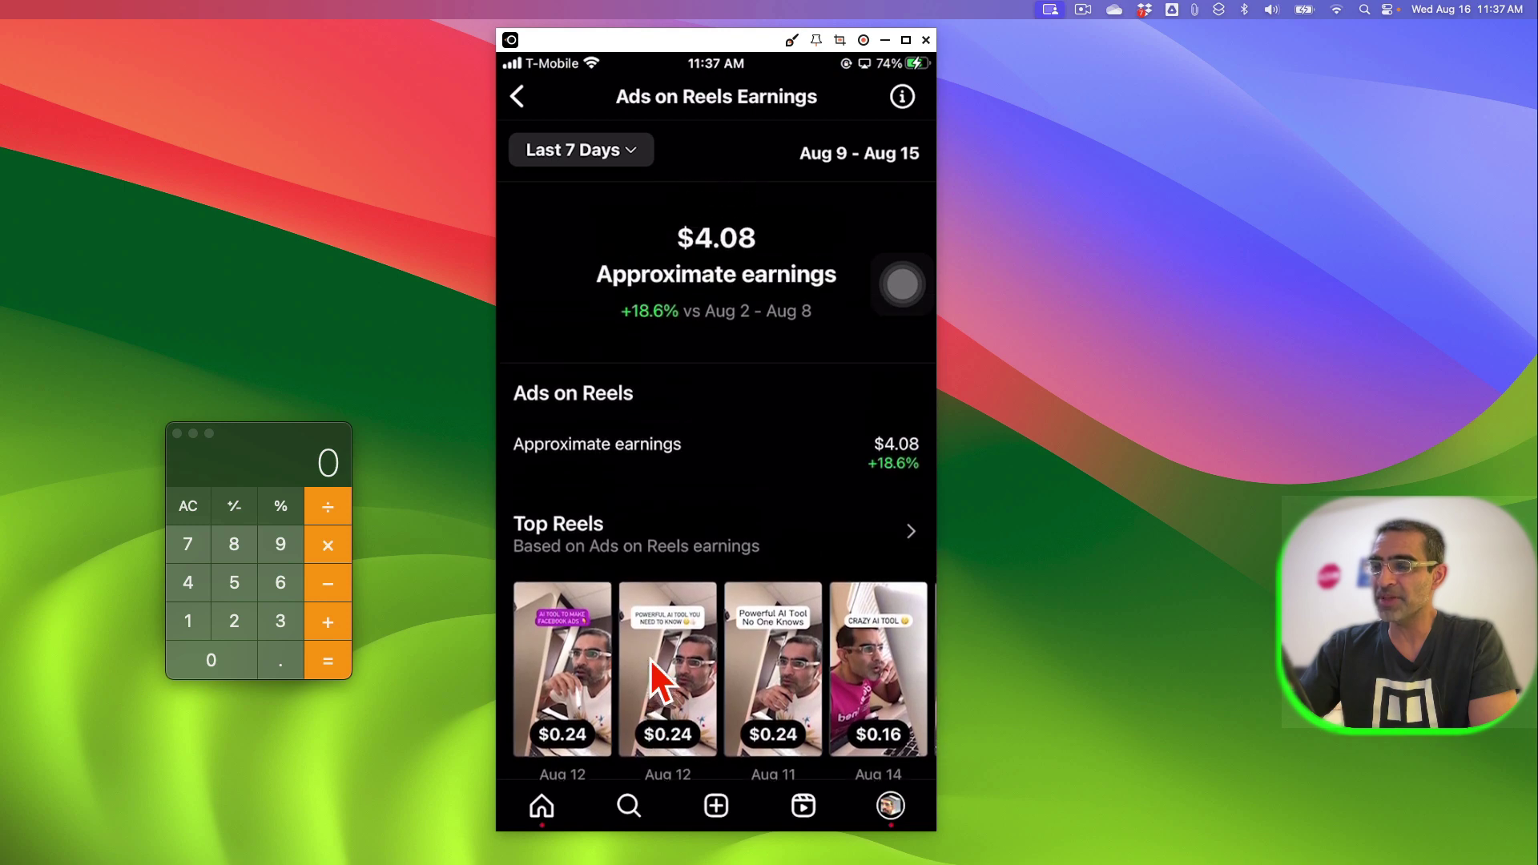
Switch earnings to Last 30 Days and review the $8.40 Jul 17–Aug 15 total.
{"action": "left_click", "coordinate": [626, 158]}
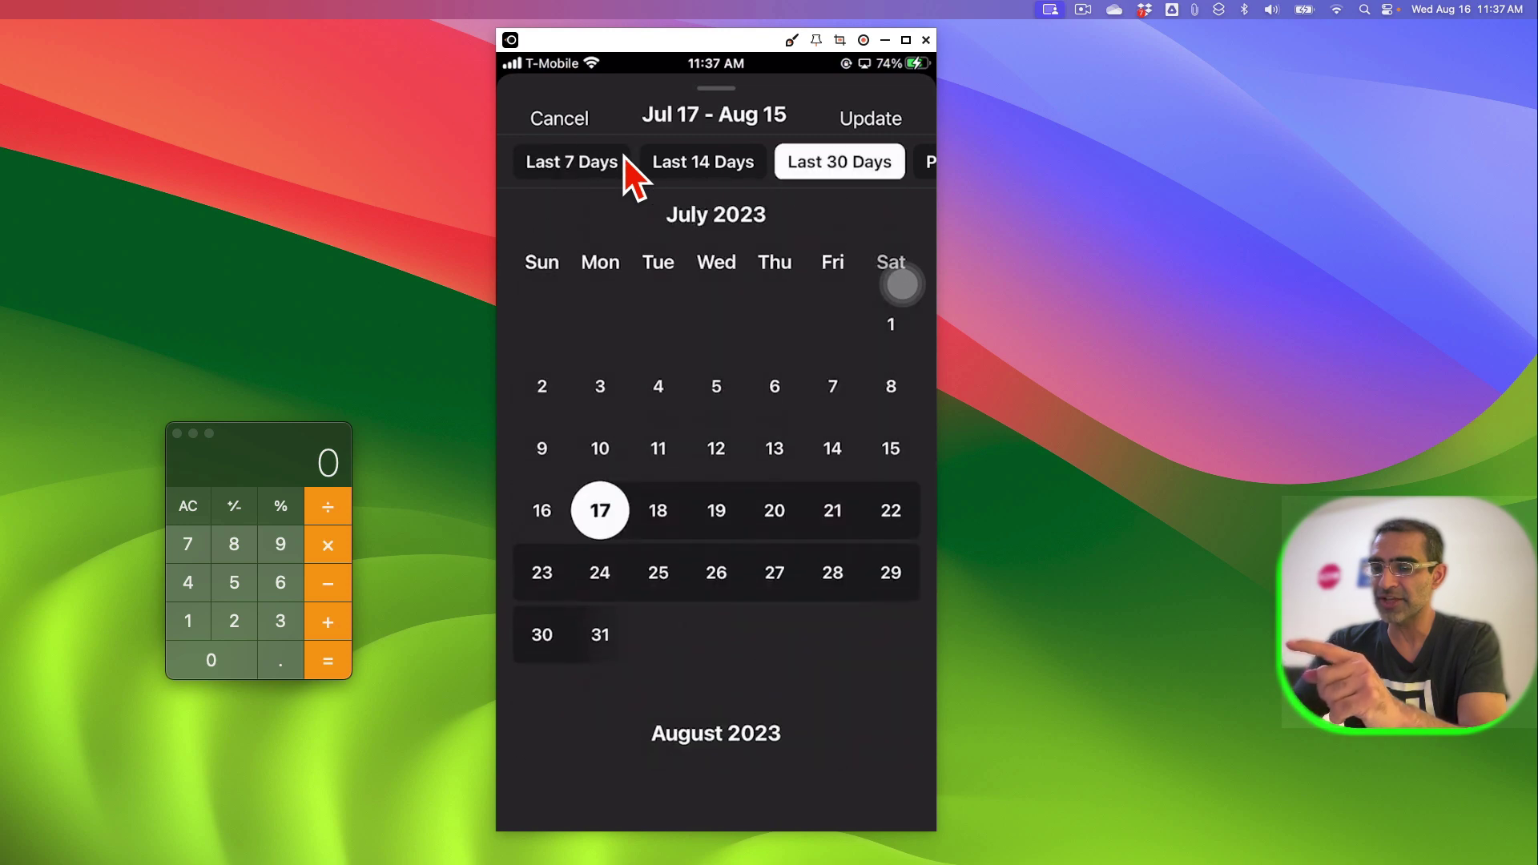
{"action": "left_click", "coordinate": [850, 136]}
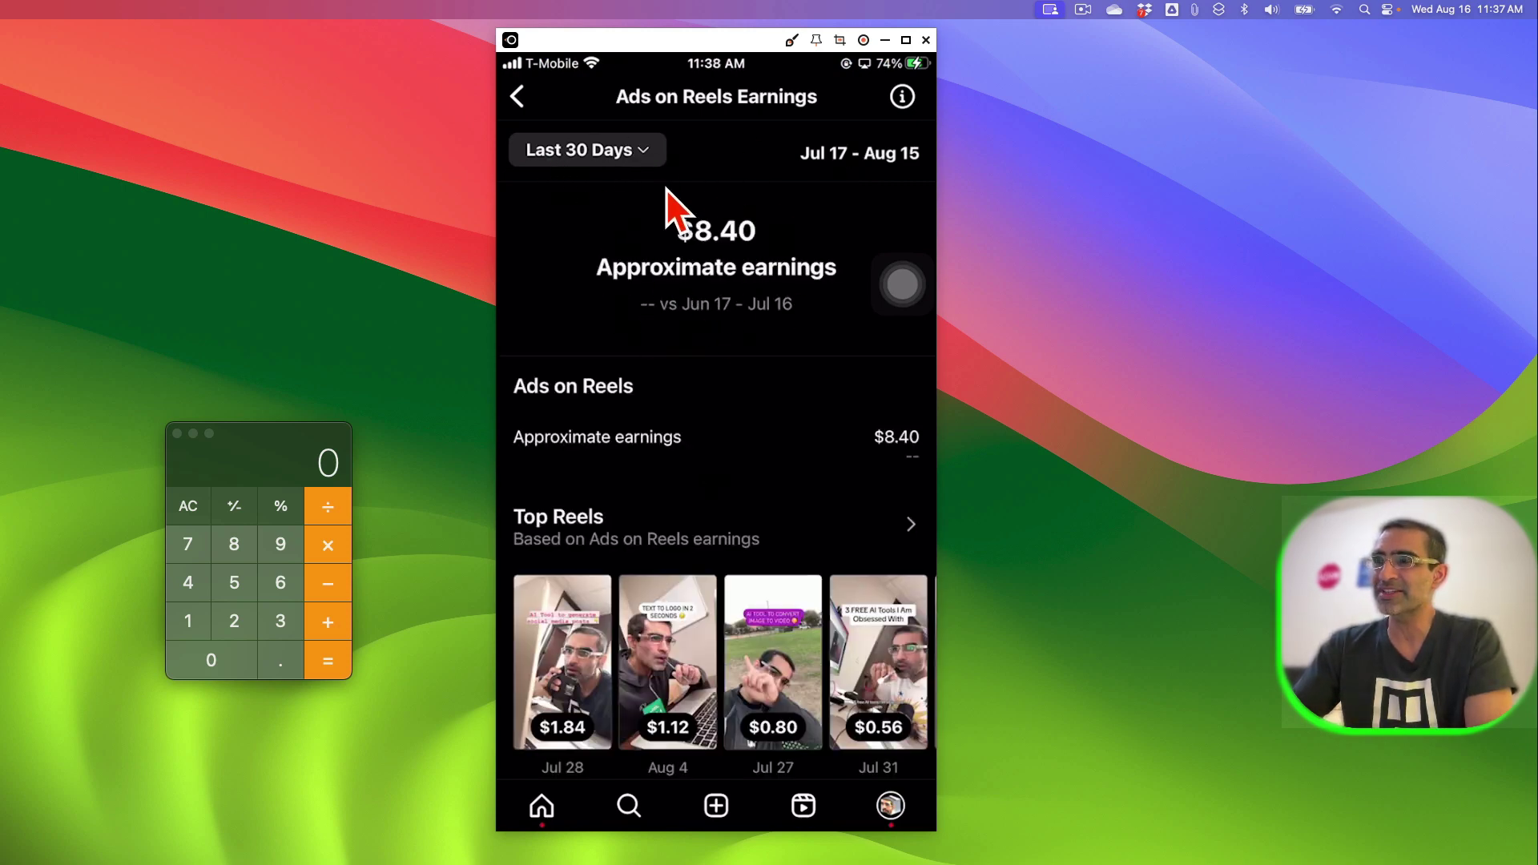
{"action": "scroll", "coordinate": [632, 693], "scroll_direction": "down", "scroll_amount": 3}
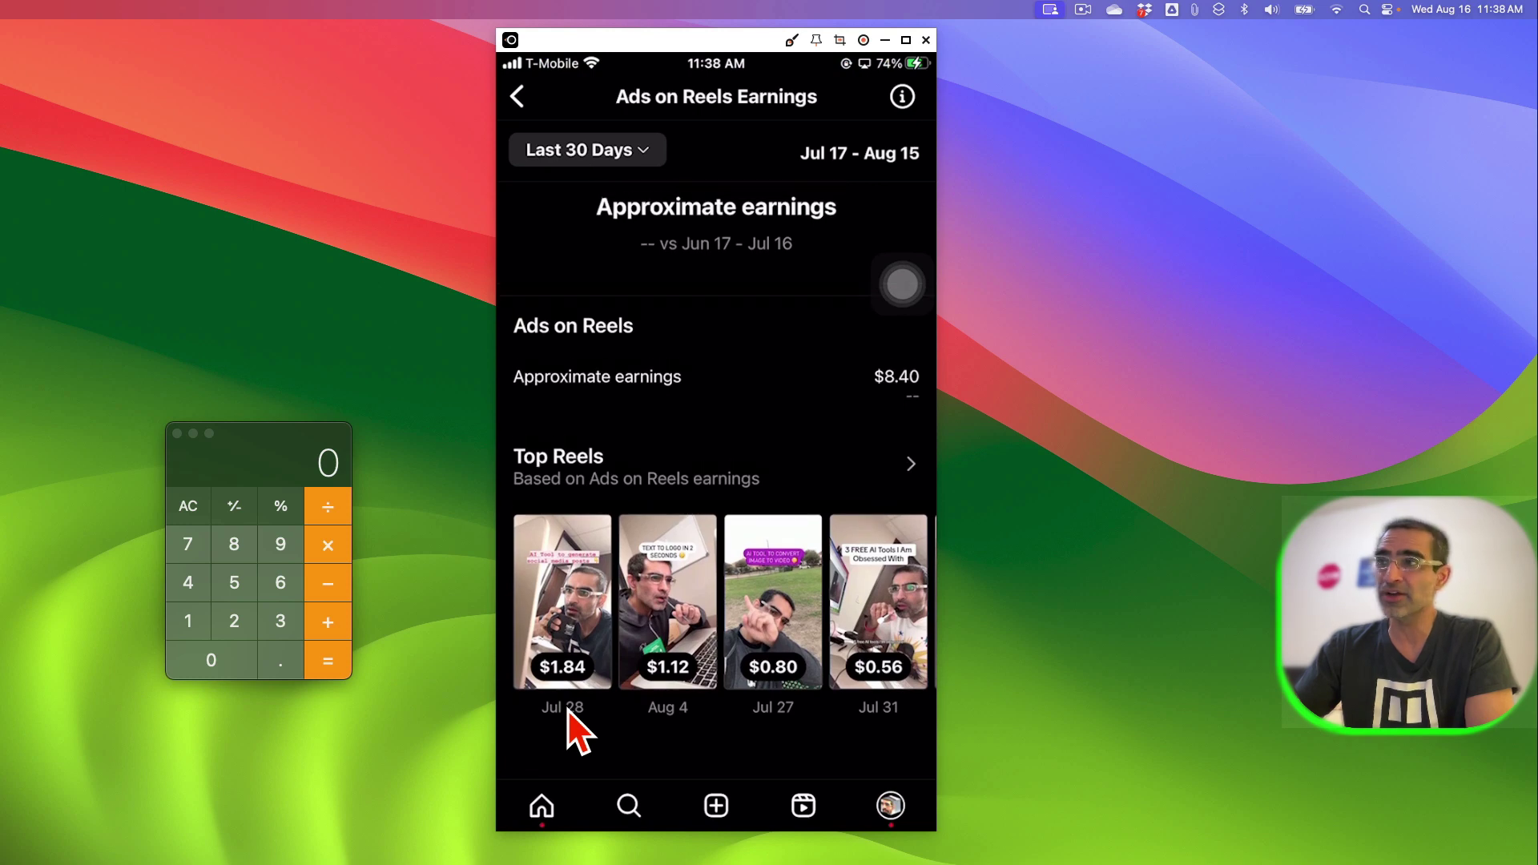
{"action": "scroll", "coordinate": [575, 729], "scroll_direction": "up", "scroll_amount": 2}
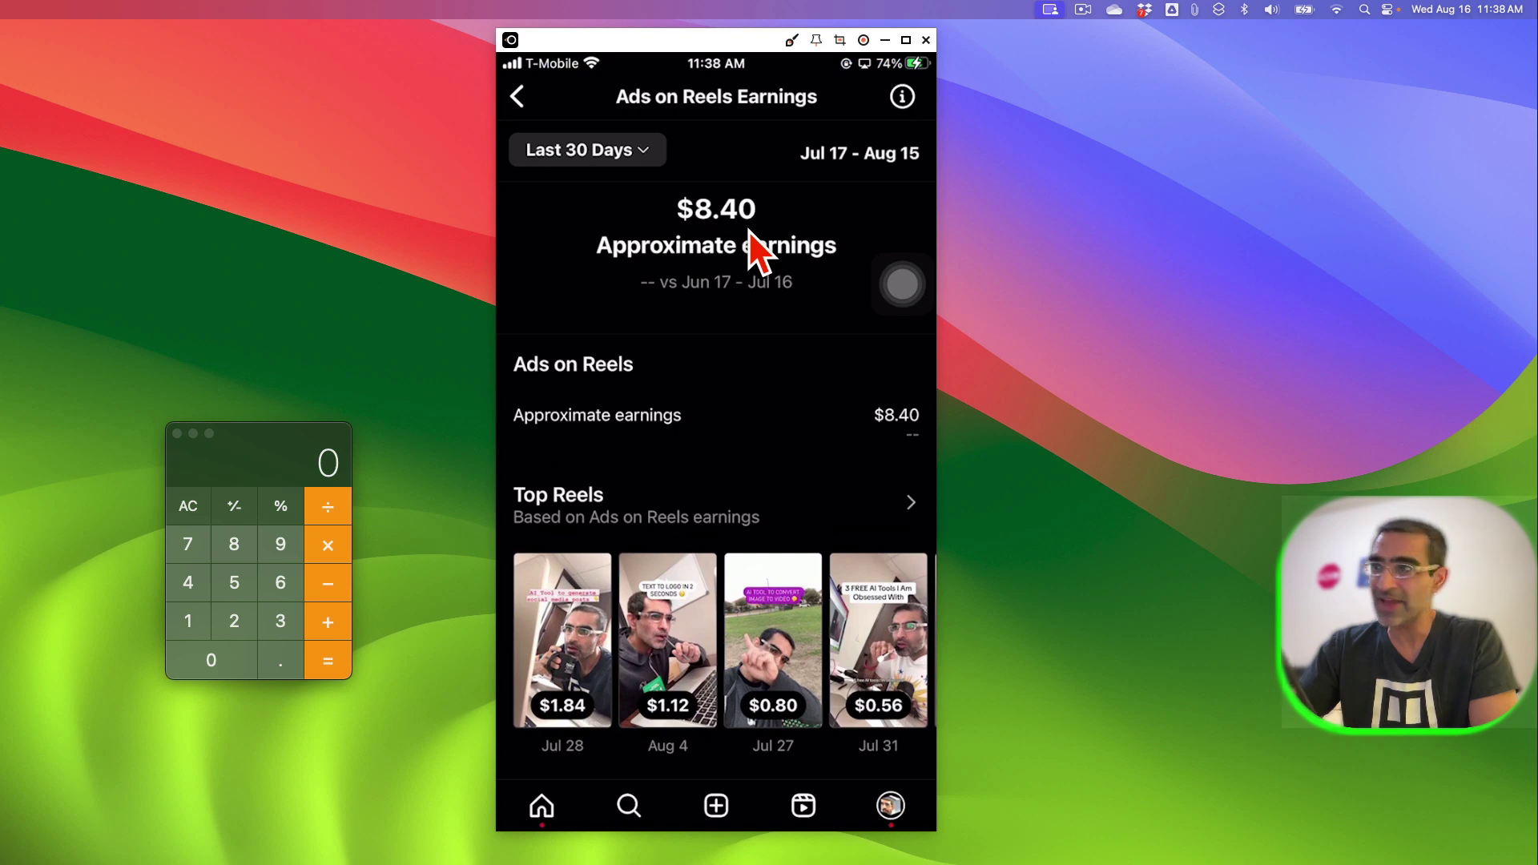
{"action": "scroll", "coordinate": [611, 395], "scroll_direction": "down", "scroll_amount": 2}
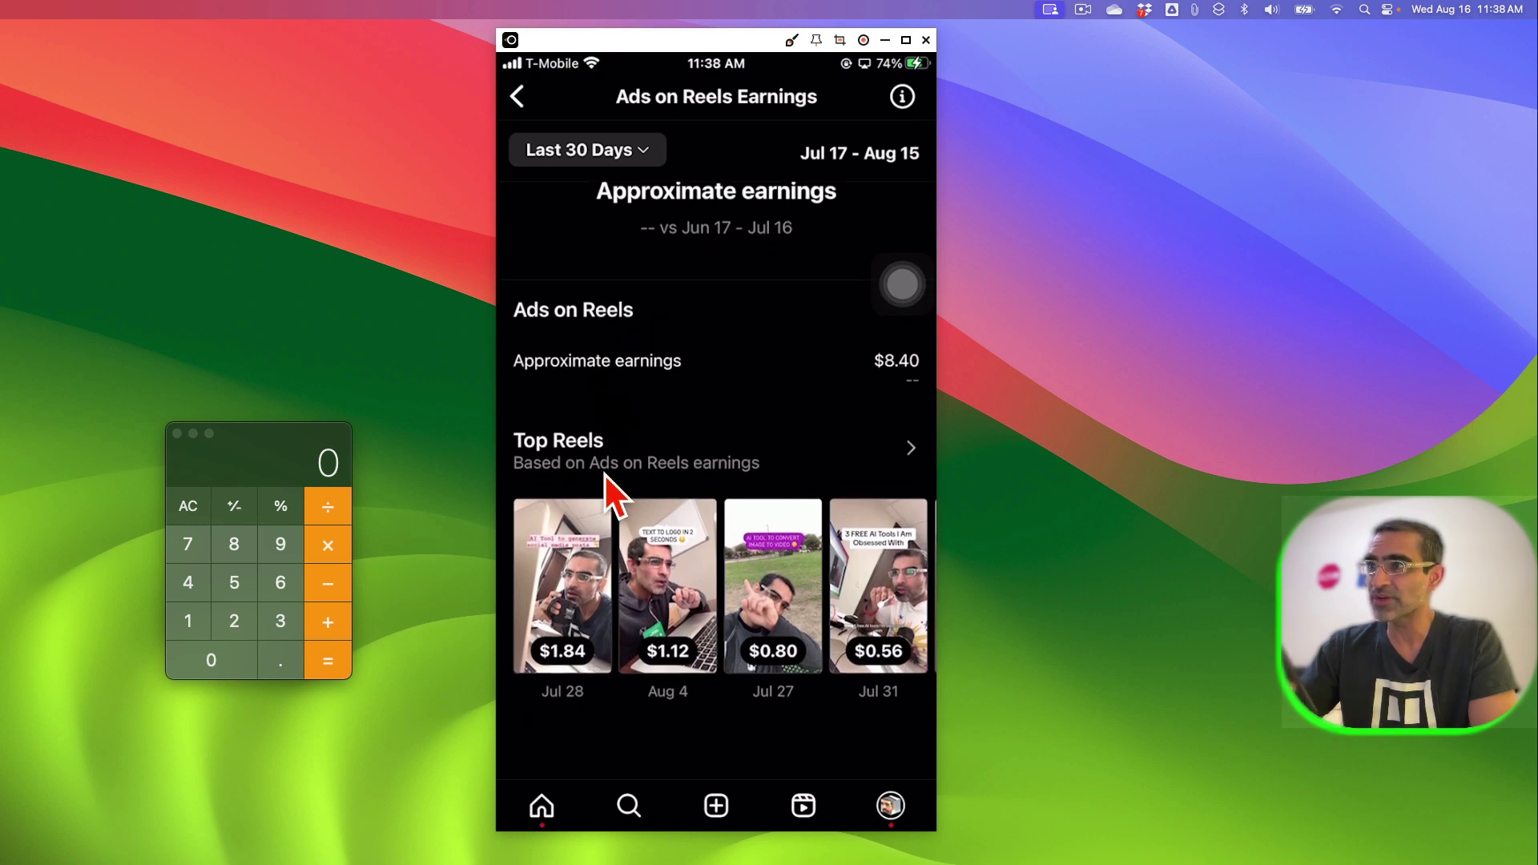
{"action": "scroll", "coordinate": [608, 489], "scroll_direction": "down", "scroll_amount": 1}
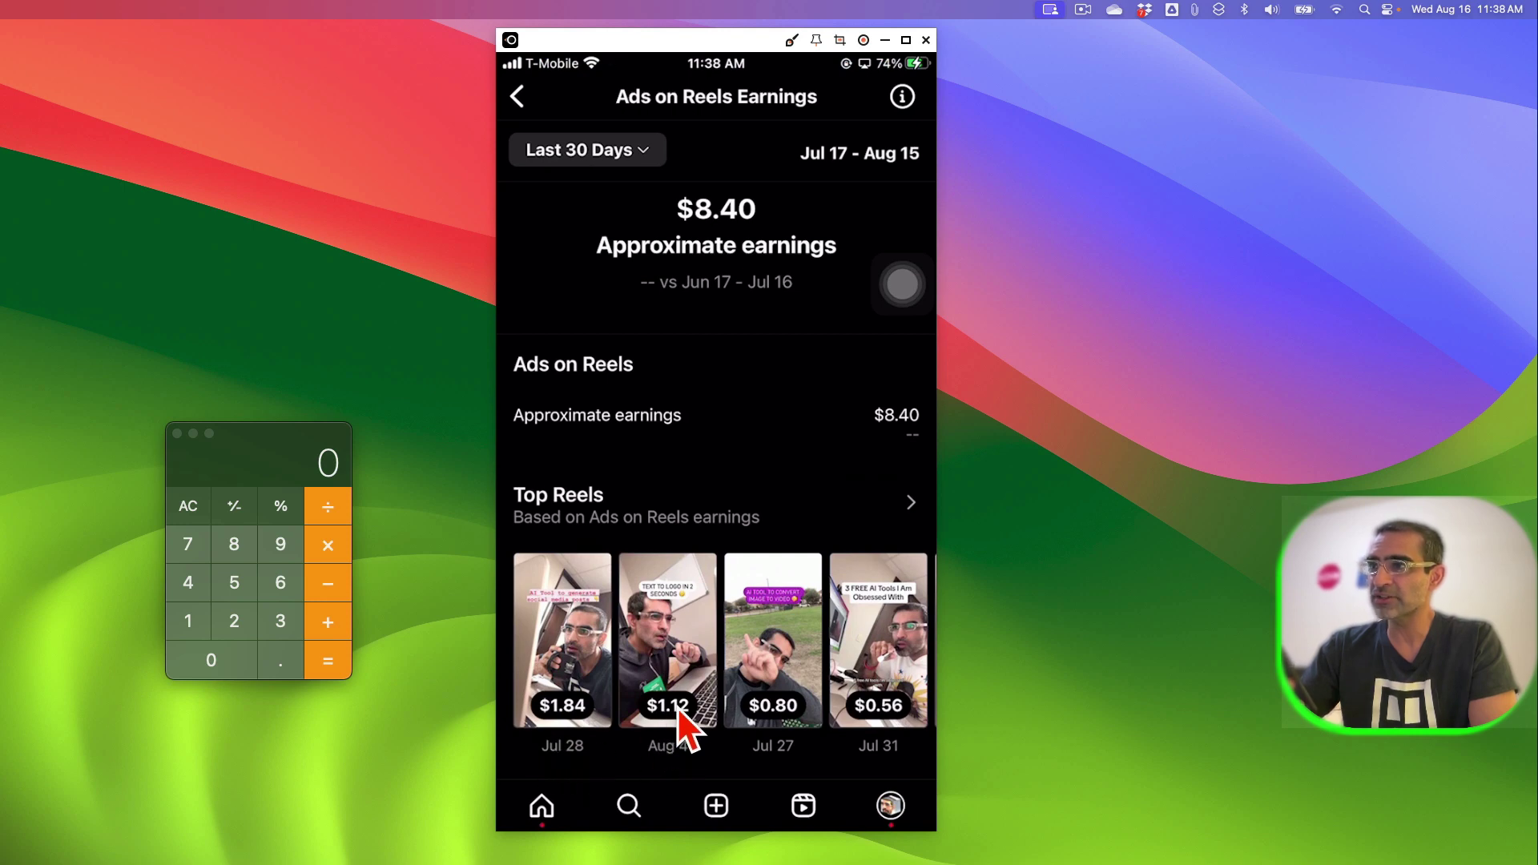
View Reel Insights for the $1.84 Jul 28 top reel, then activate Calculator.
{"action": "left_click", "coordinate": [566, 703]}
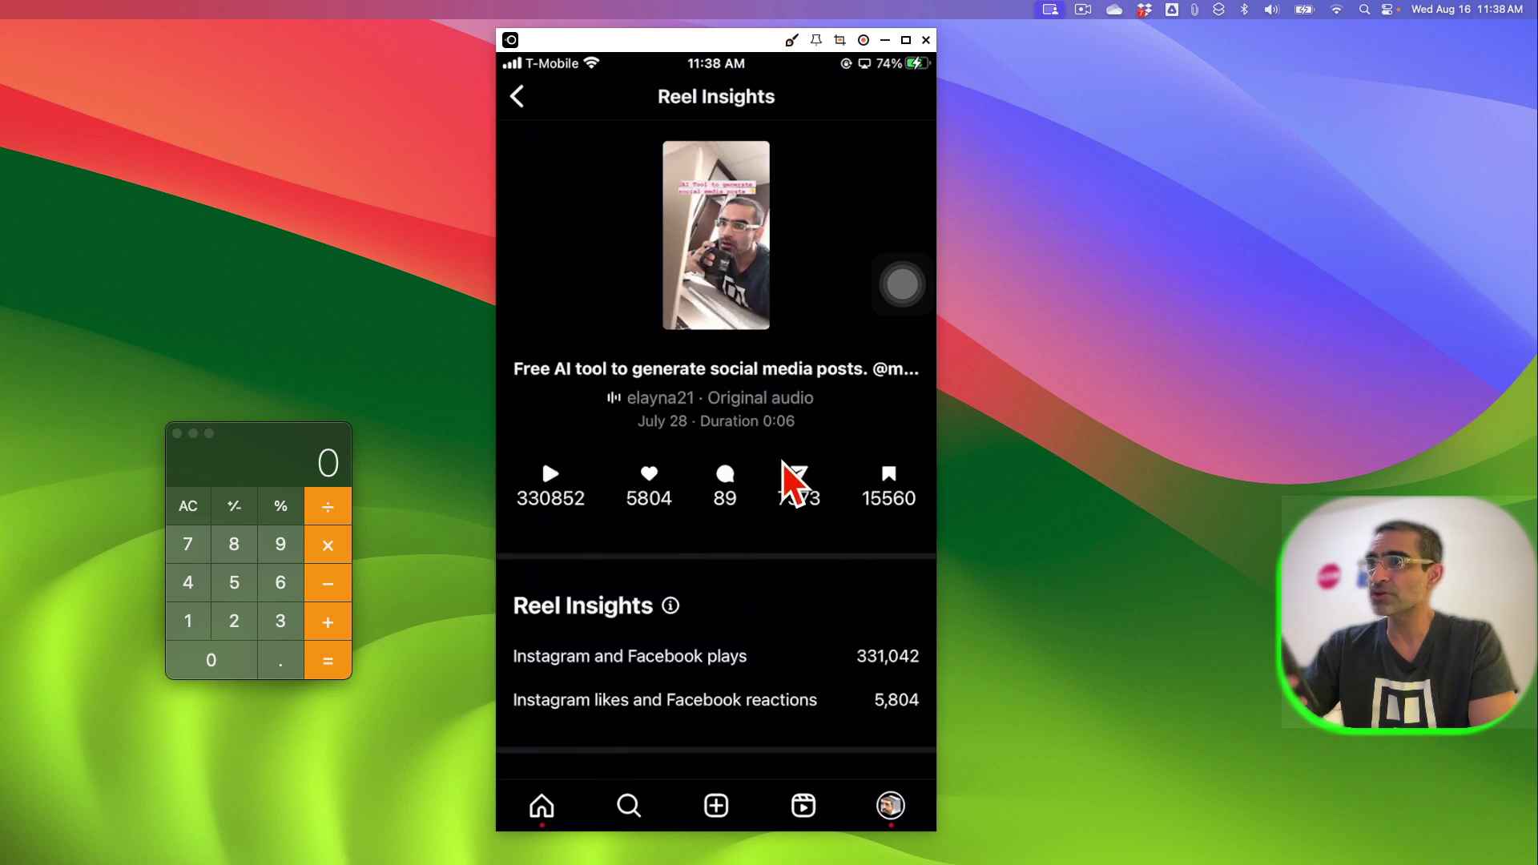
{"action": "scroll", "coordinate": [833, 497], "scroll_direction": "down", "scroll_amount": 2}
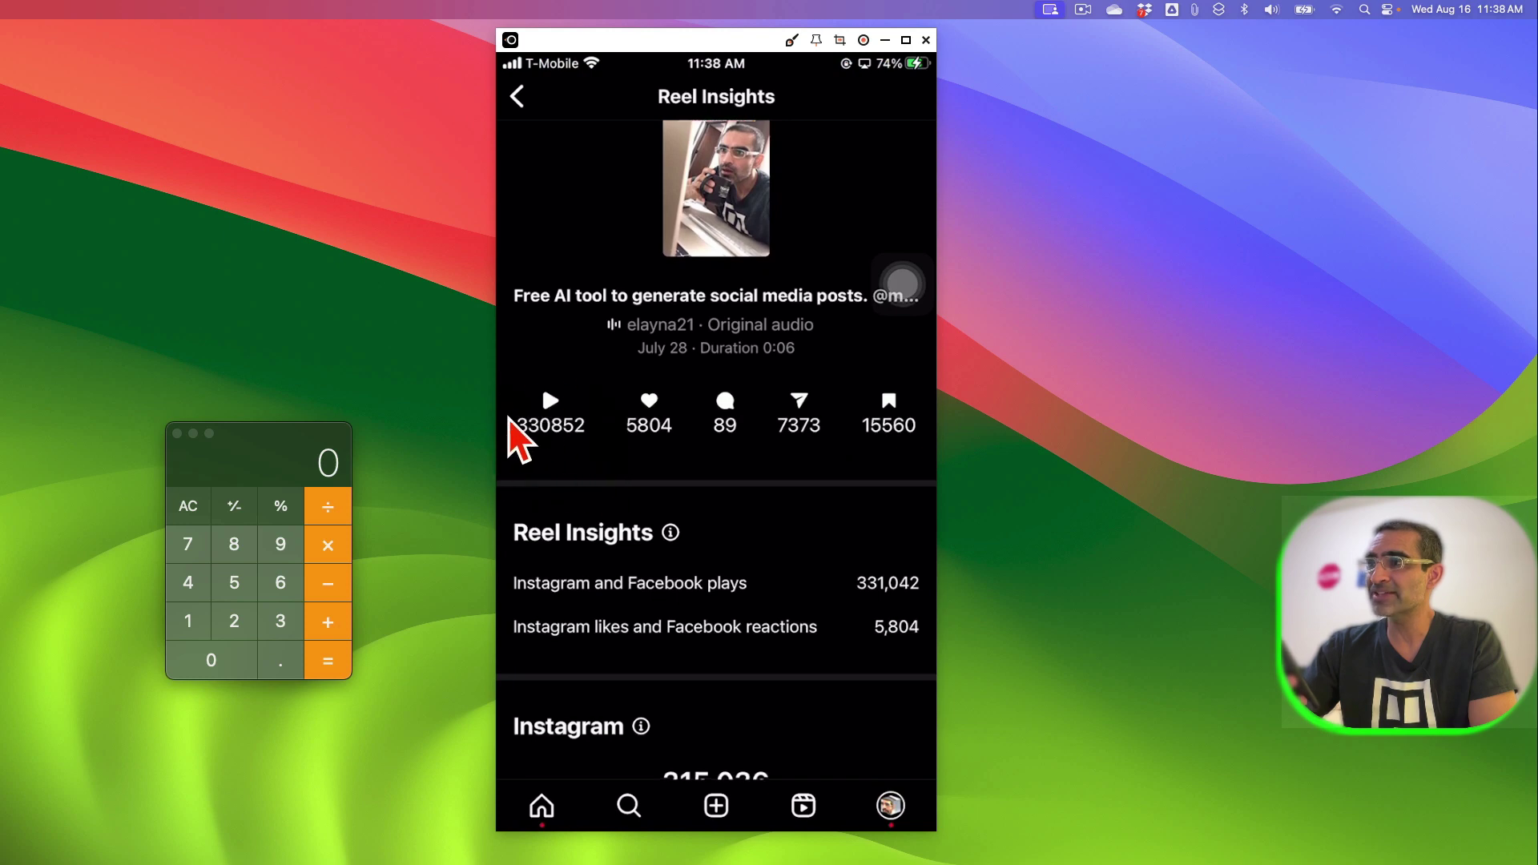
{"action": "left_click", "coordinate": [186, 507]}
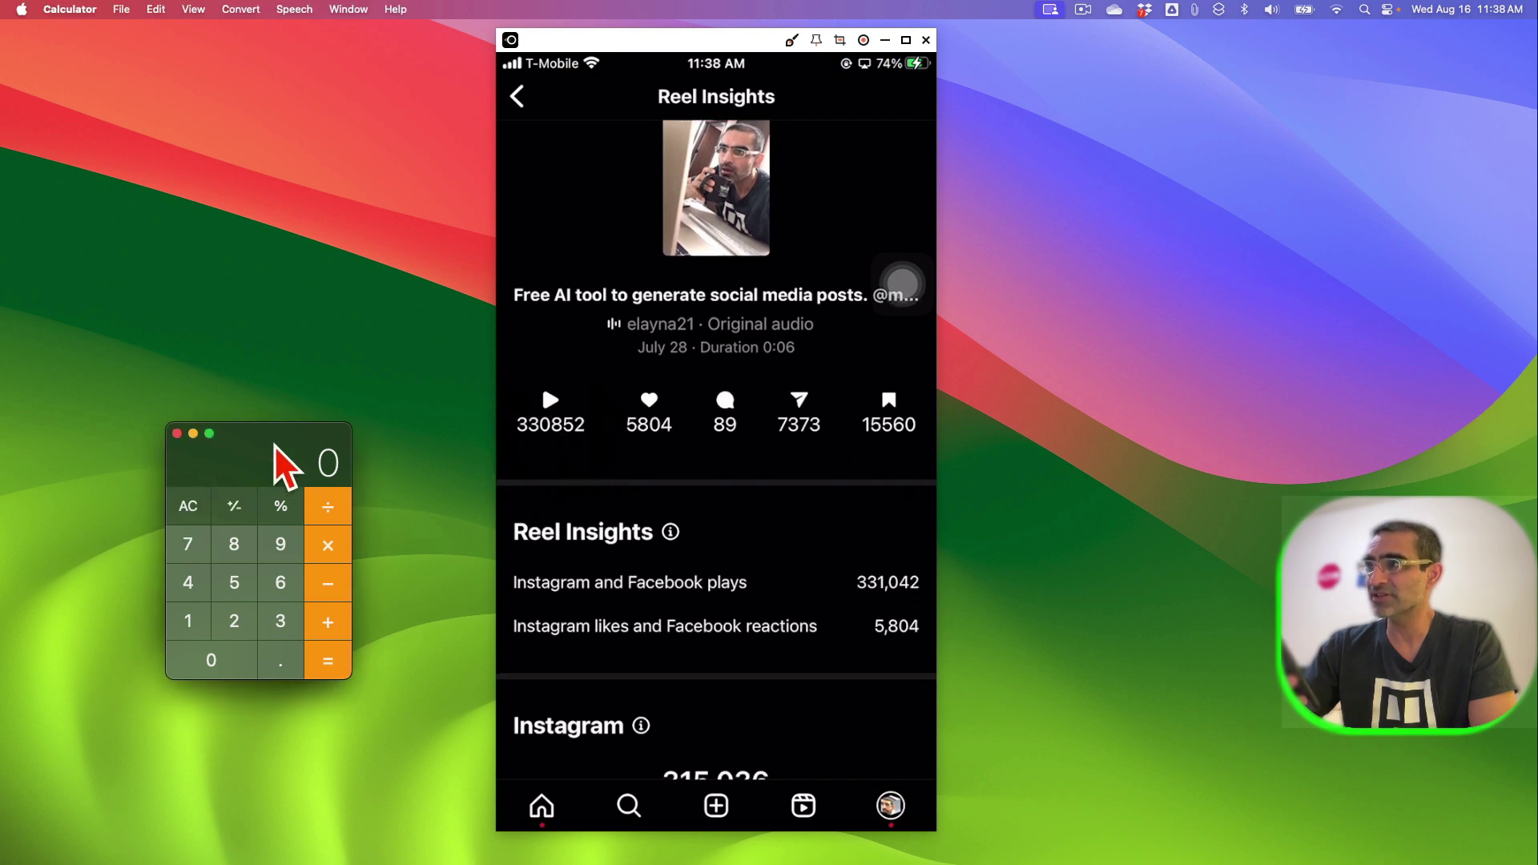
Divide the reel's $1.84 earnings by its 330852 plays in Calculator.
{"action": "left_click_drag", "start_coordinate": [273, 446], "coordinate": [337, 404]}
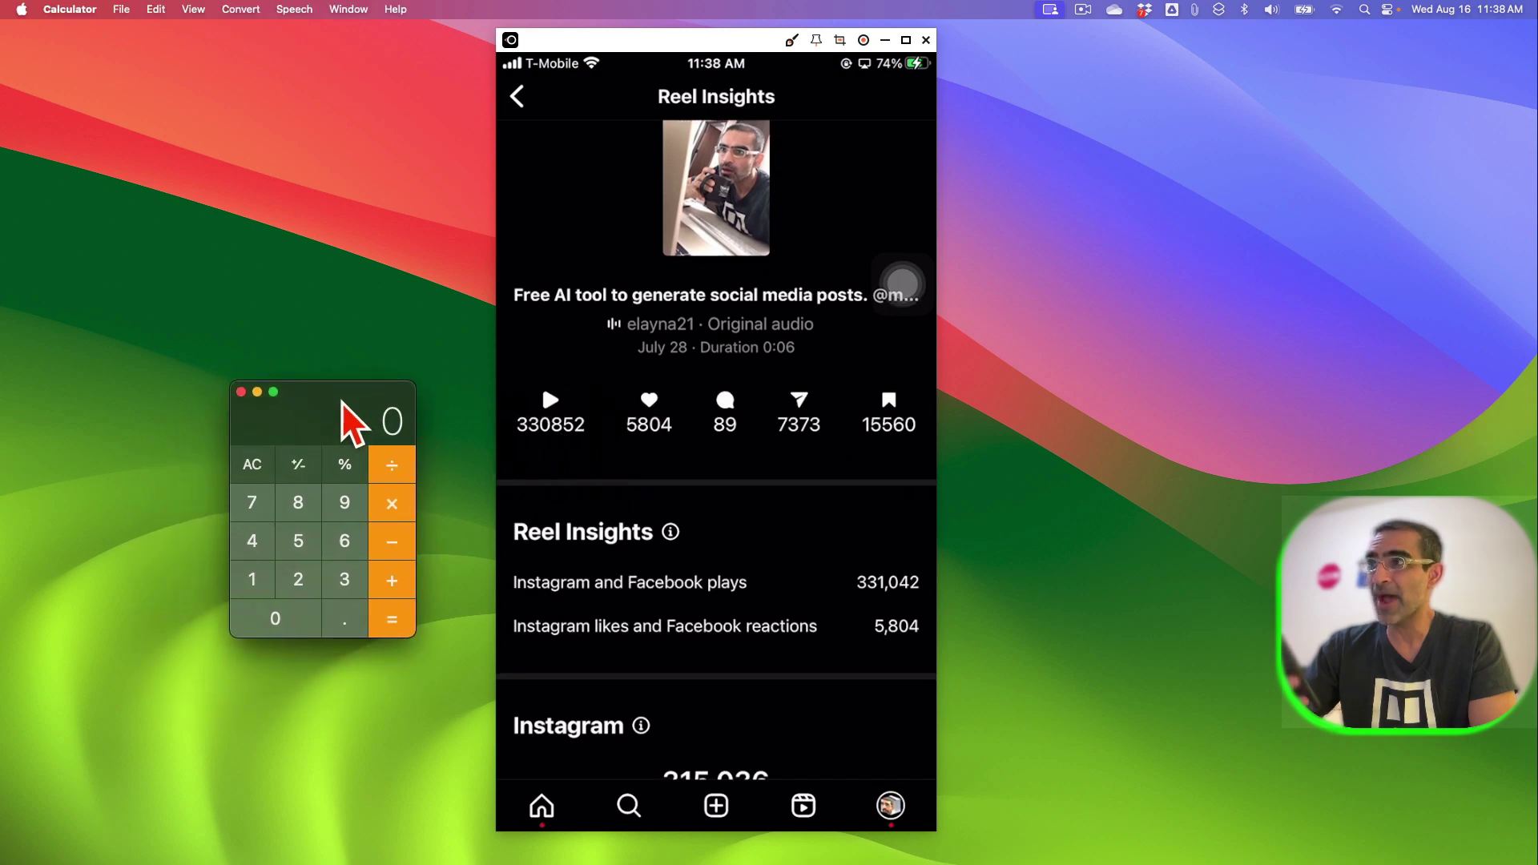
{"action": "left_click", "coordinate": [254, 579]}
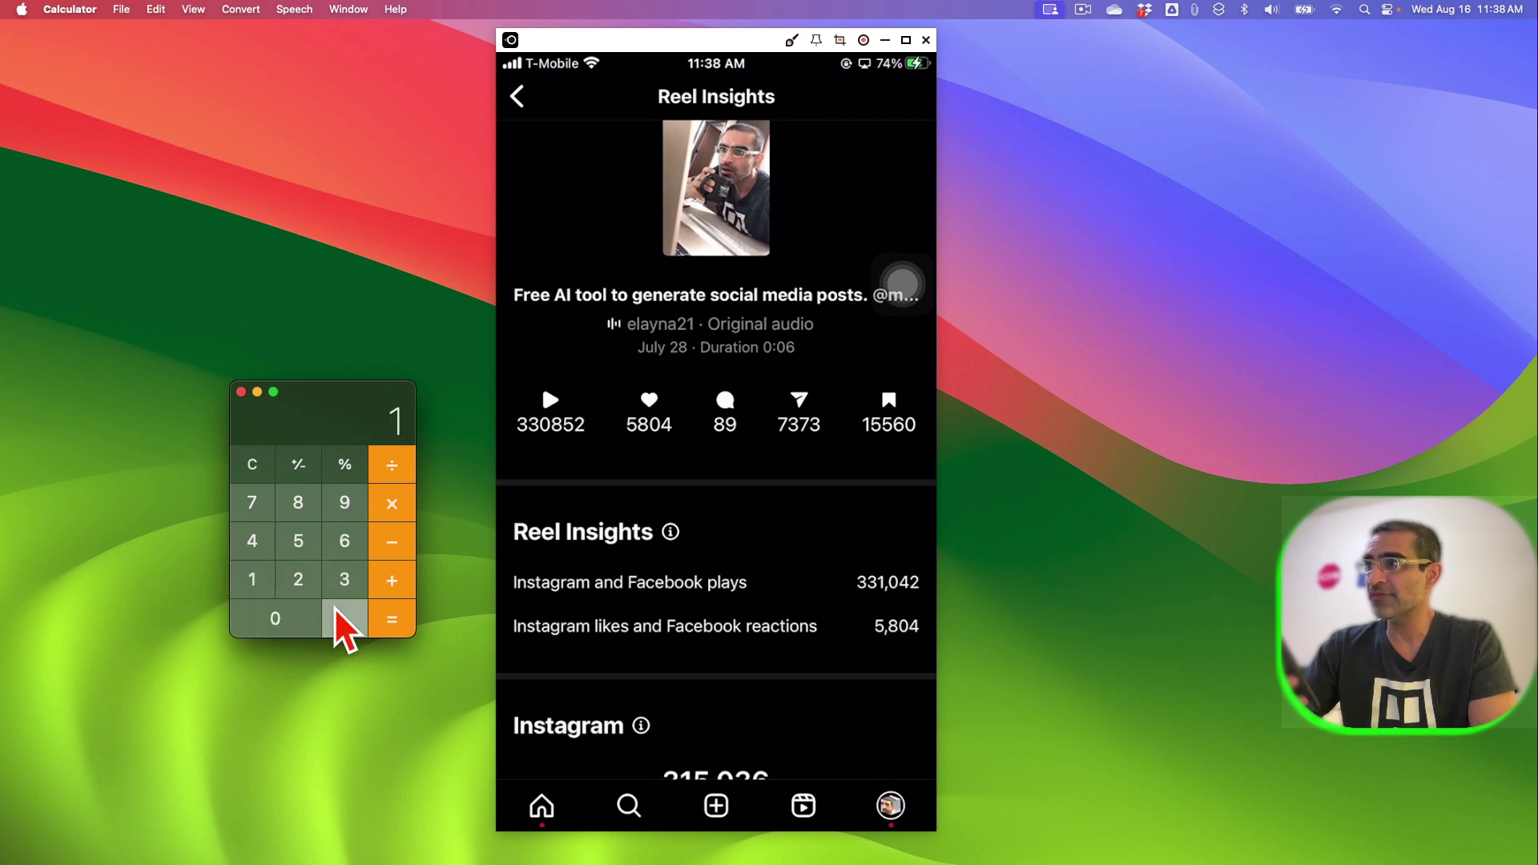
{"action": "left_click", "coordinate": [343, 619]}
{"action": "left_click", "coordinate": [298, 502]}
{"action": "left_click", "coordinate": [251, 540]}
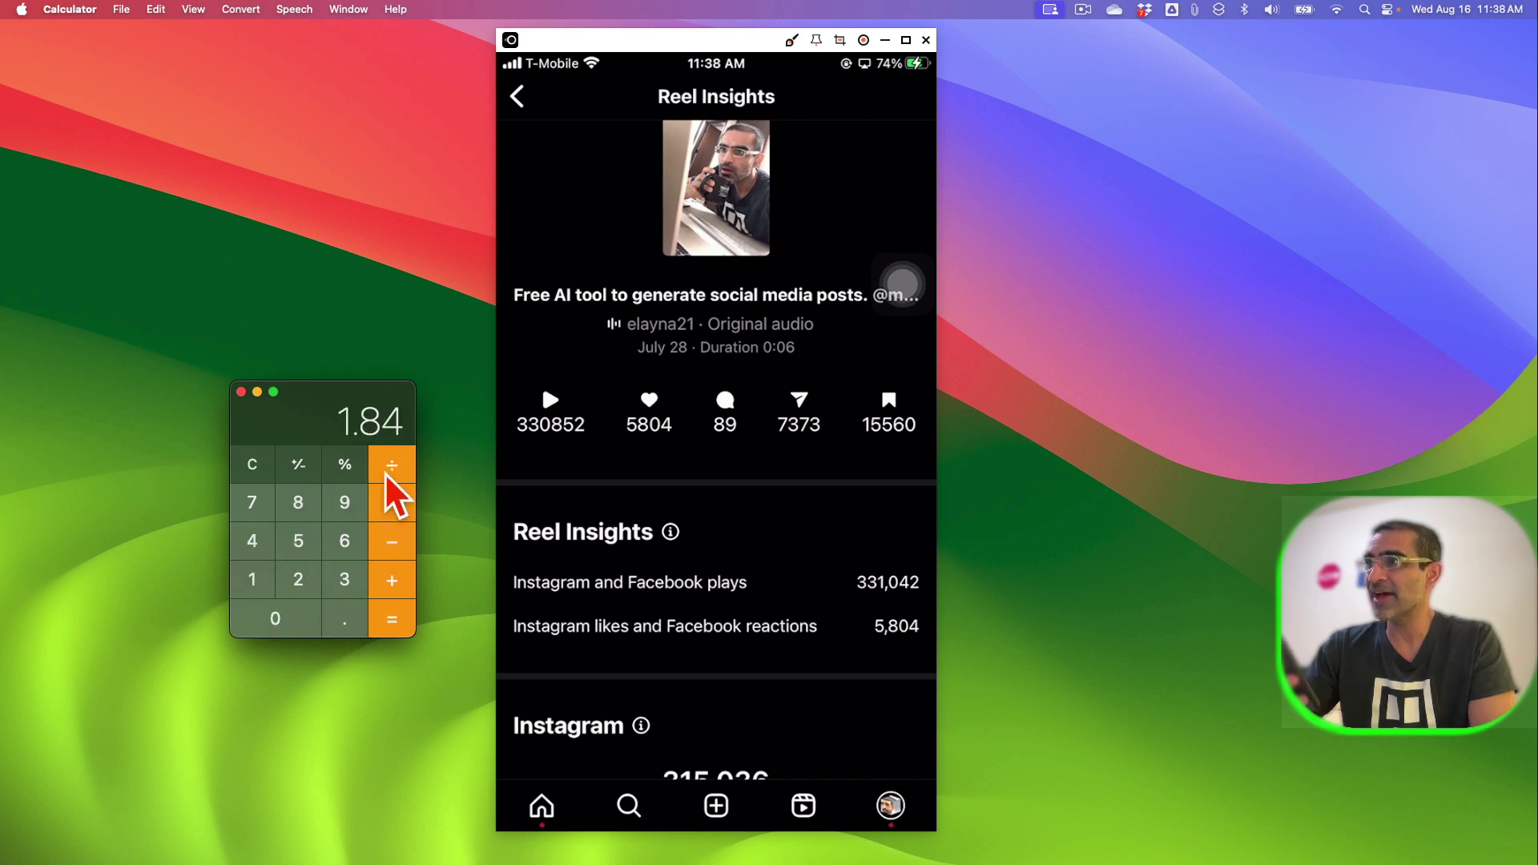
{"action": "left_click", "coordinate": [388, 469]}
{"action": "left_click", "coordinate": [344, 580]}
{"action": "left_click", "coordinate": [344, 580]}
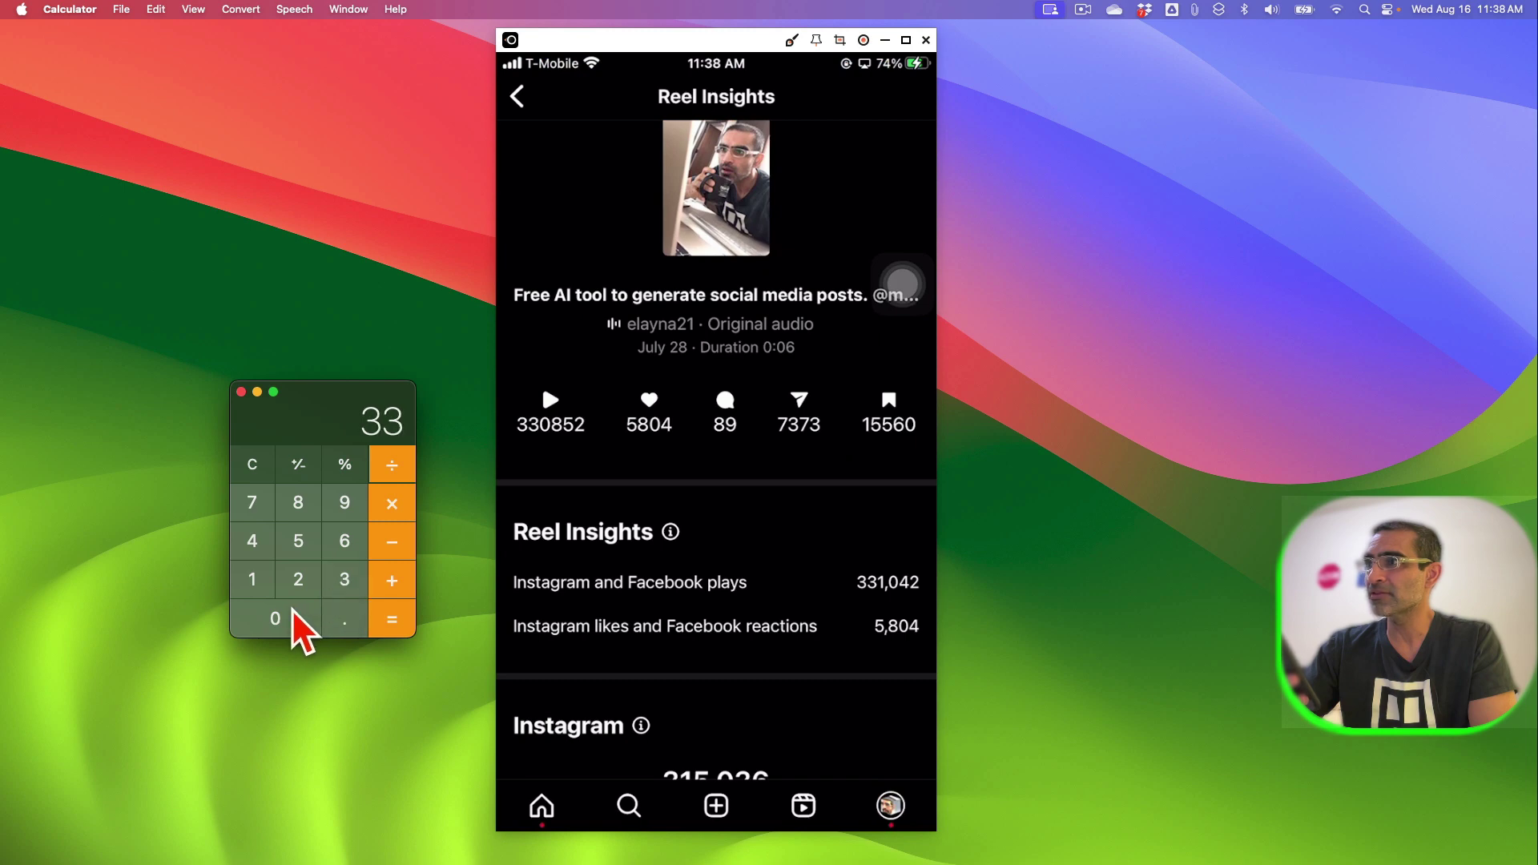
{"action": "left_click", "coordinate": [293, 611]}
{"action": "left_click", "coordinate": [298, 503]}
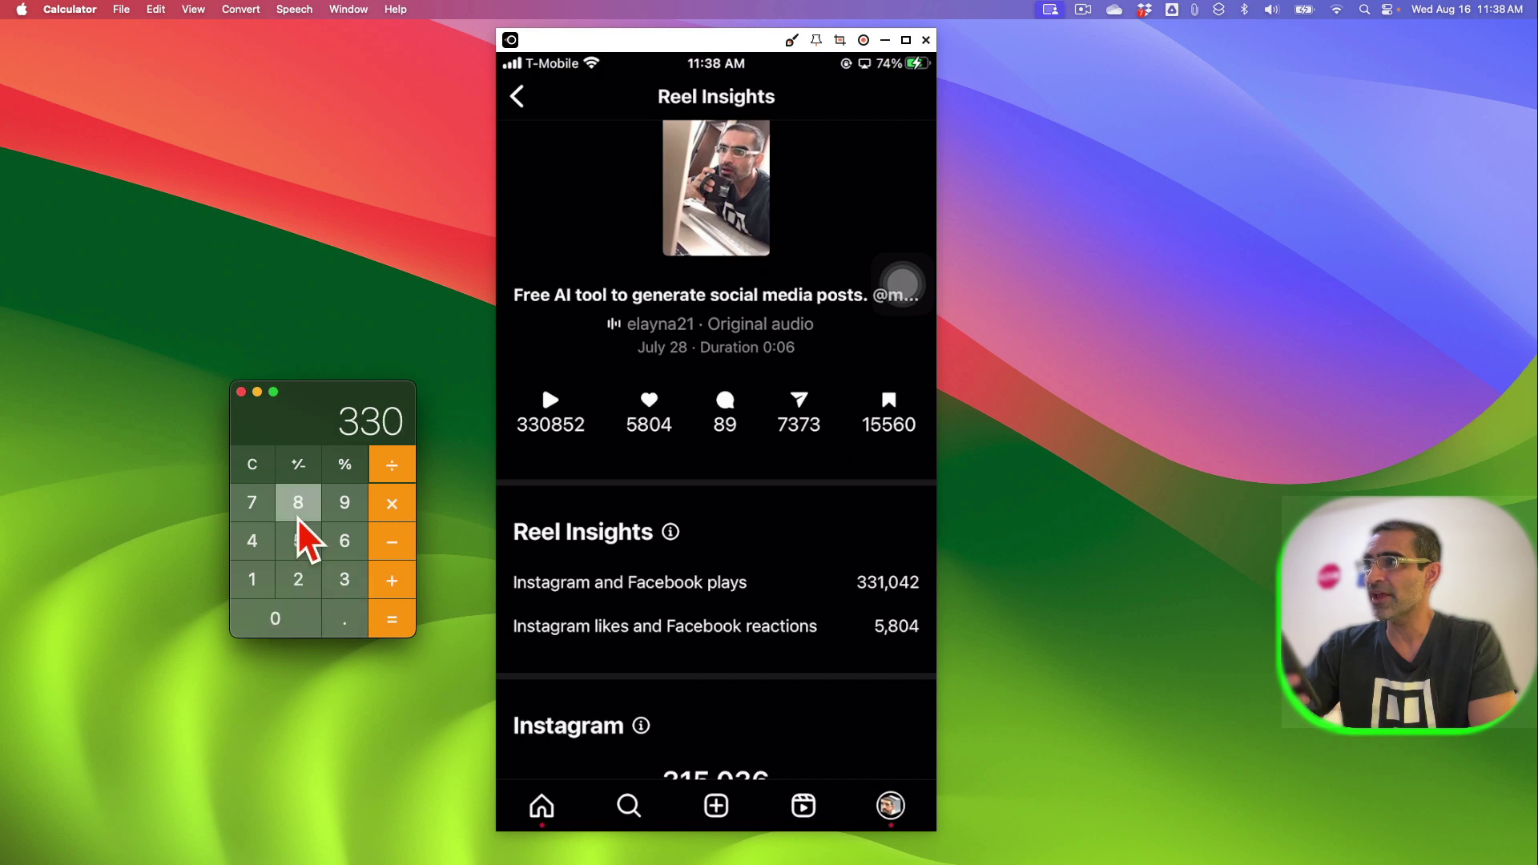
{"action": "left_click", "coordinate": [298, 541]}
{"action": "left_click", "coordinate": [298, 580]}
{"action": "left_click", "coordinate": [393, 618]}
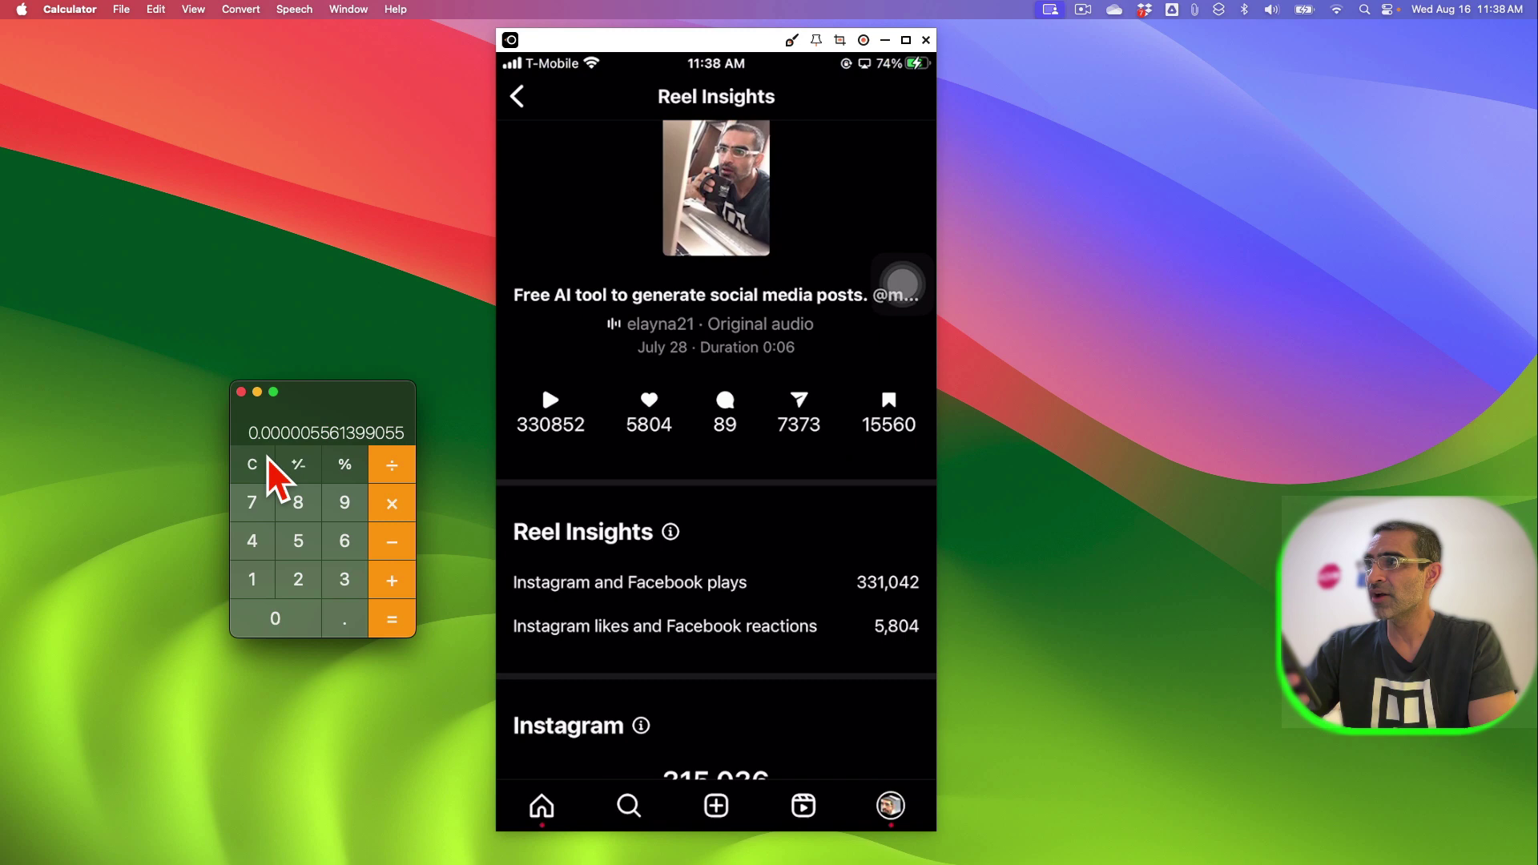
Multiply by 1000 for 0.005561399054562, then park Calculator left of the iPhone mirror.
{"action": "left_click", "coordinate": [255, 585]}
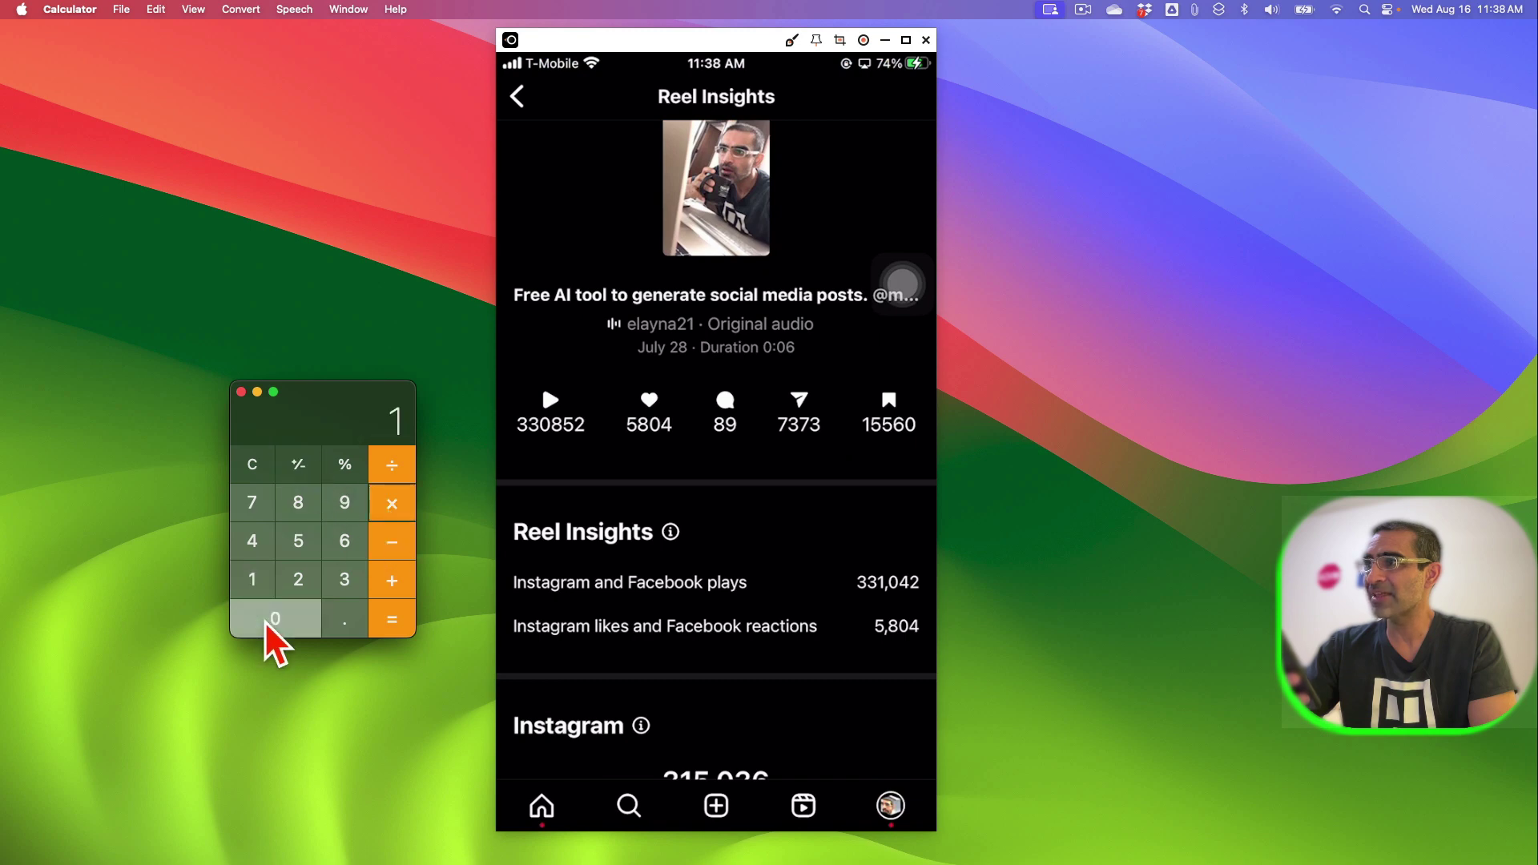
{"action": "left_click", "coordinate": [270, 619]}
{"action": "left_click", "coordinate": [269, 619]}
{"action": "left_click", "coordinate": [271, 621]}
{"action": "left_click", "coordinate": [392, 621]}
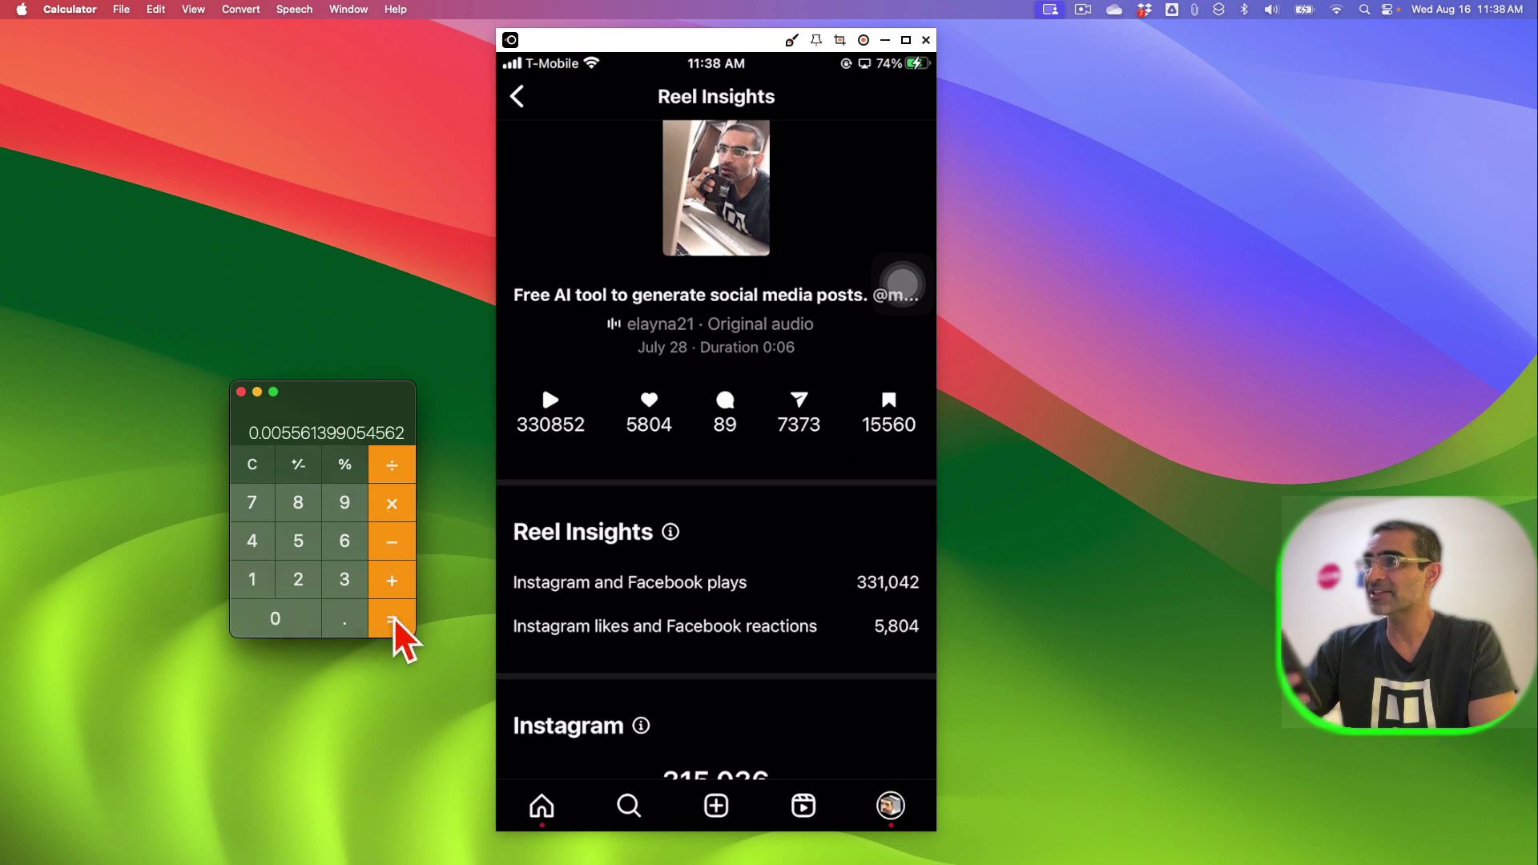
{"action": "left_click_drag", "start_coordinate": [334, 393], "coordinate": [359, 409]}
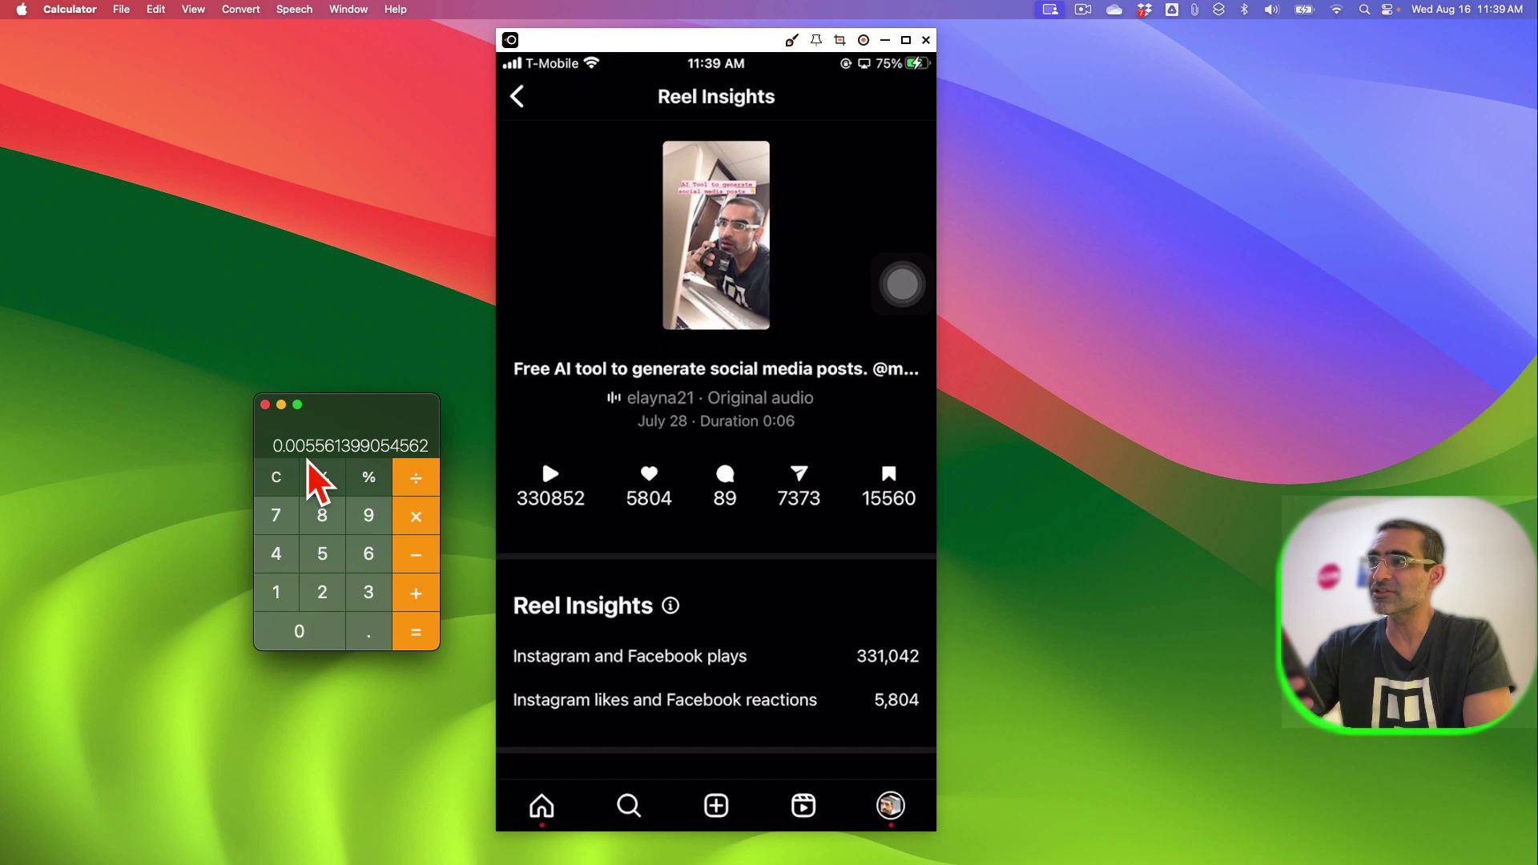
{"action": "left_click_drag", "start_coordinate": [329, 434], "coordinate": [761, 460]}
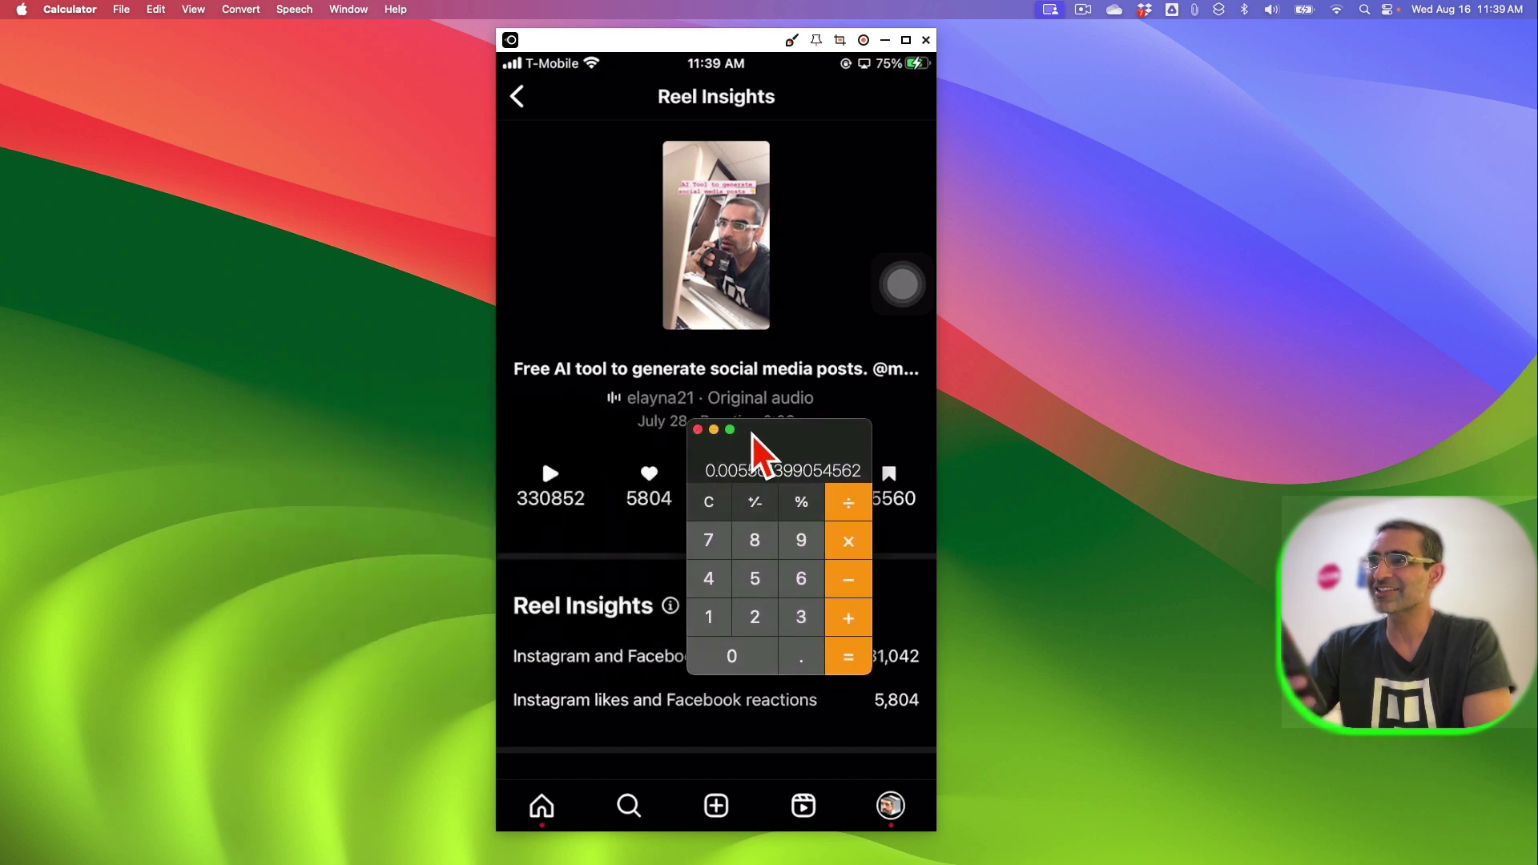
{"action": "left_click_drag", "start_coordinate": [757, 446], "coordinate": [343, 445]}
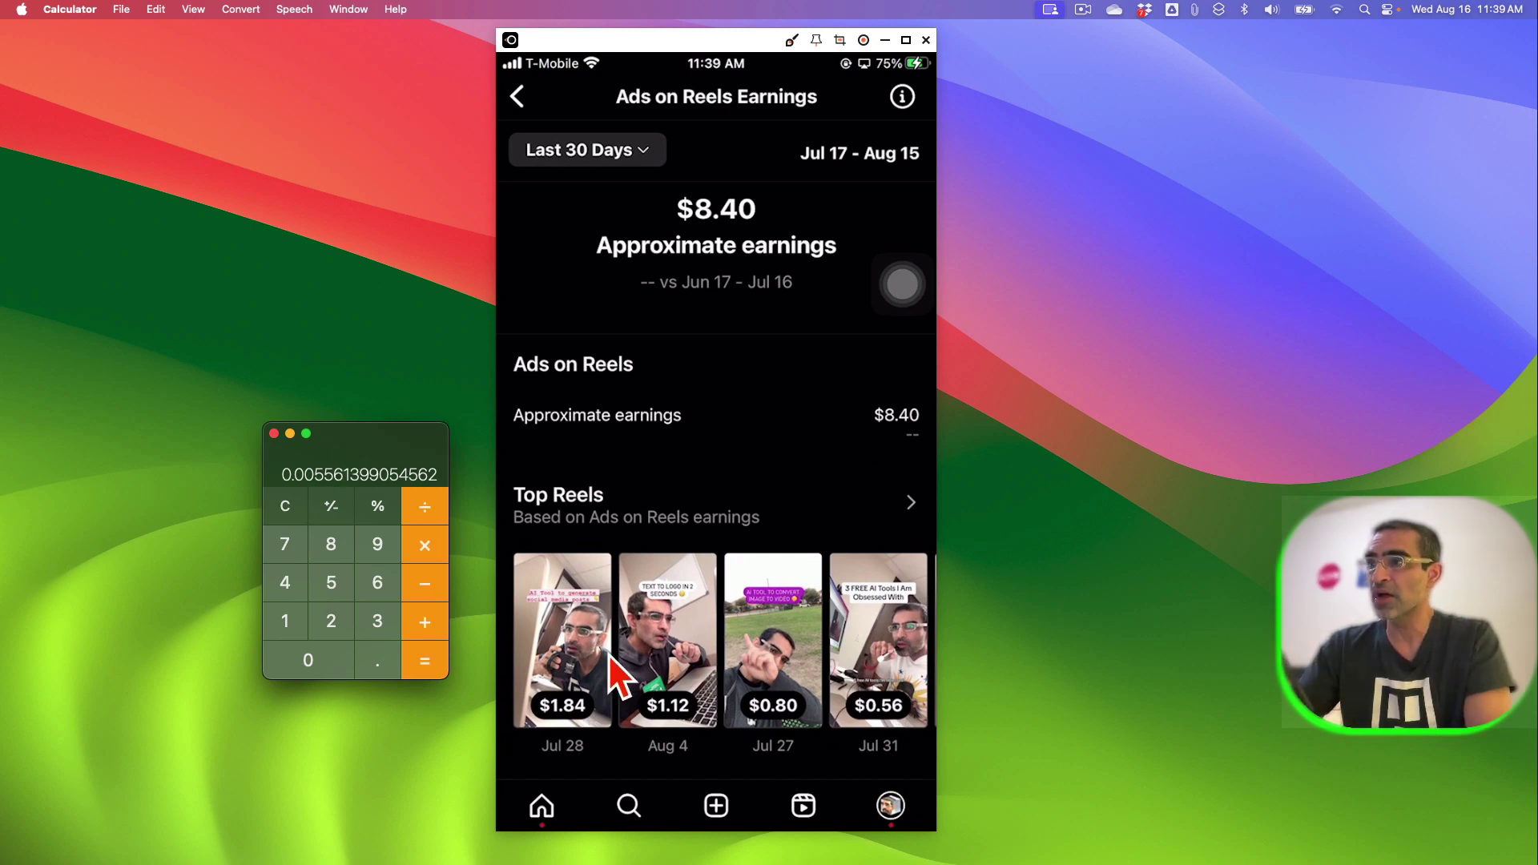
Open the Aug 4 reel's insights and enter its 1.12 earnings into a cleared Calculator.
{"action": "left_click", "coordinate": [677, 628]}
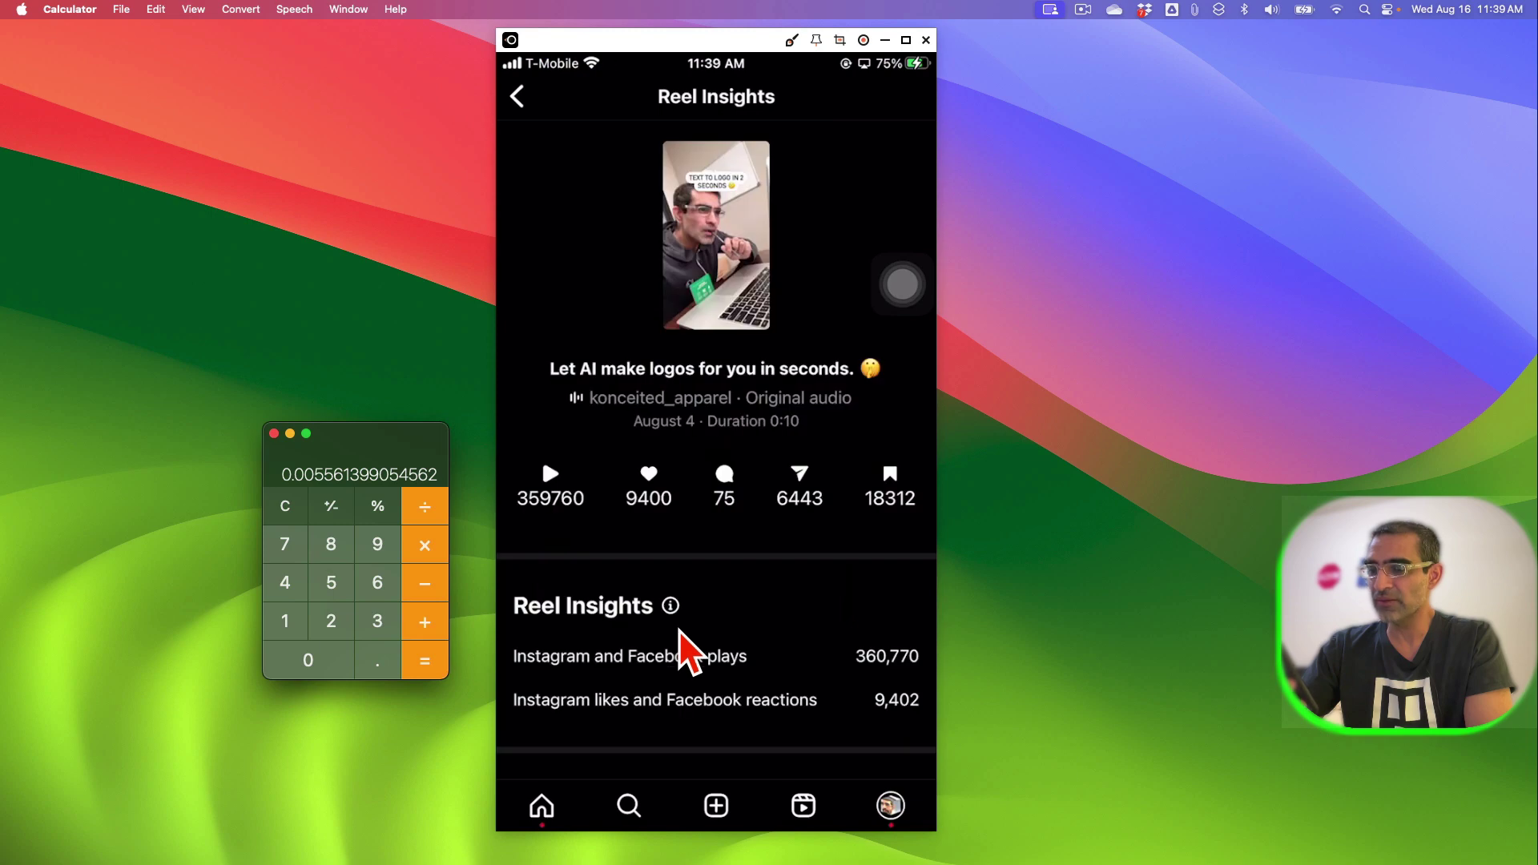
{"action": "left_click", "coordinate": [286, 507]}
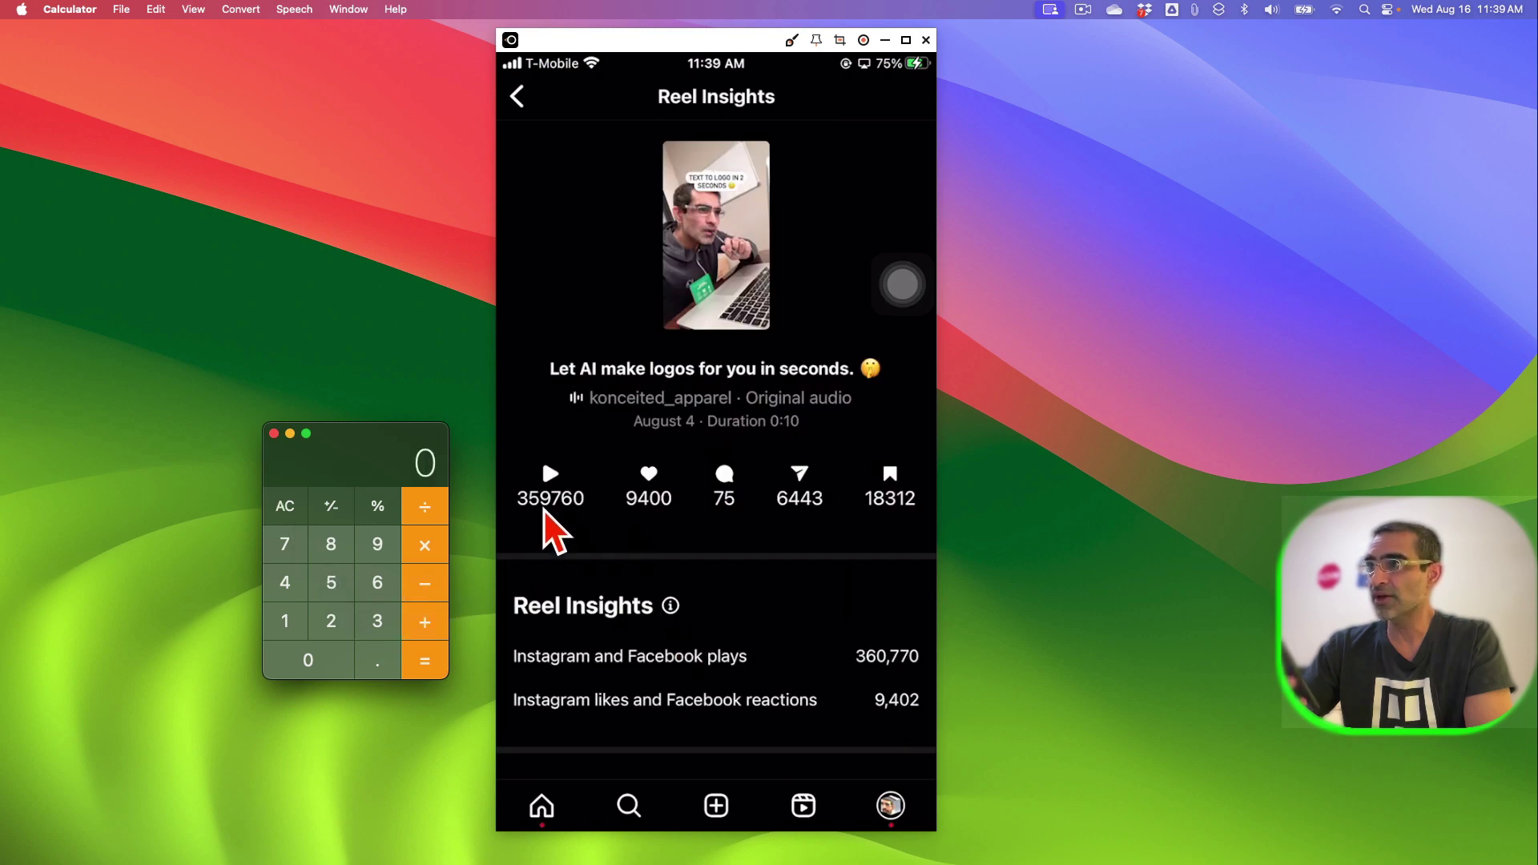
{"action": "left_click", "coordinate": [289, 626]}
{"action": "left_click", "coordinate": [377, 665]}
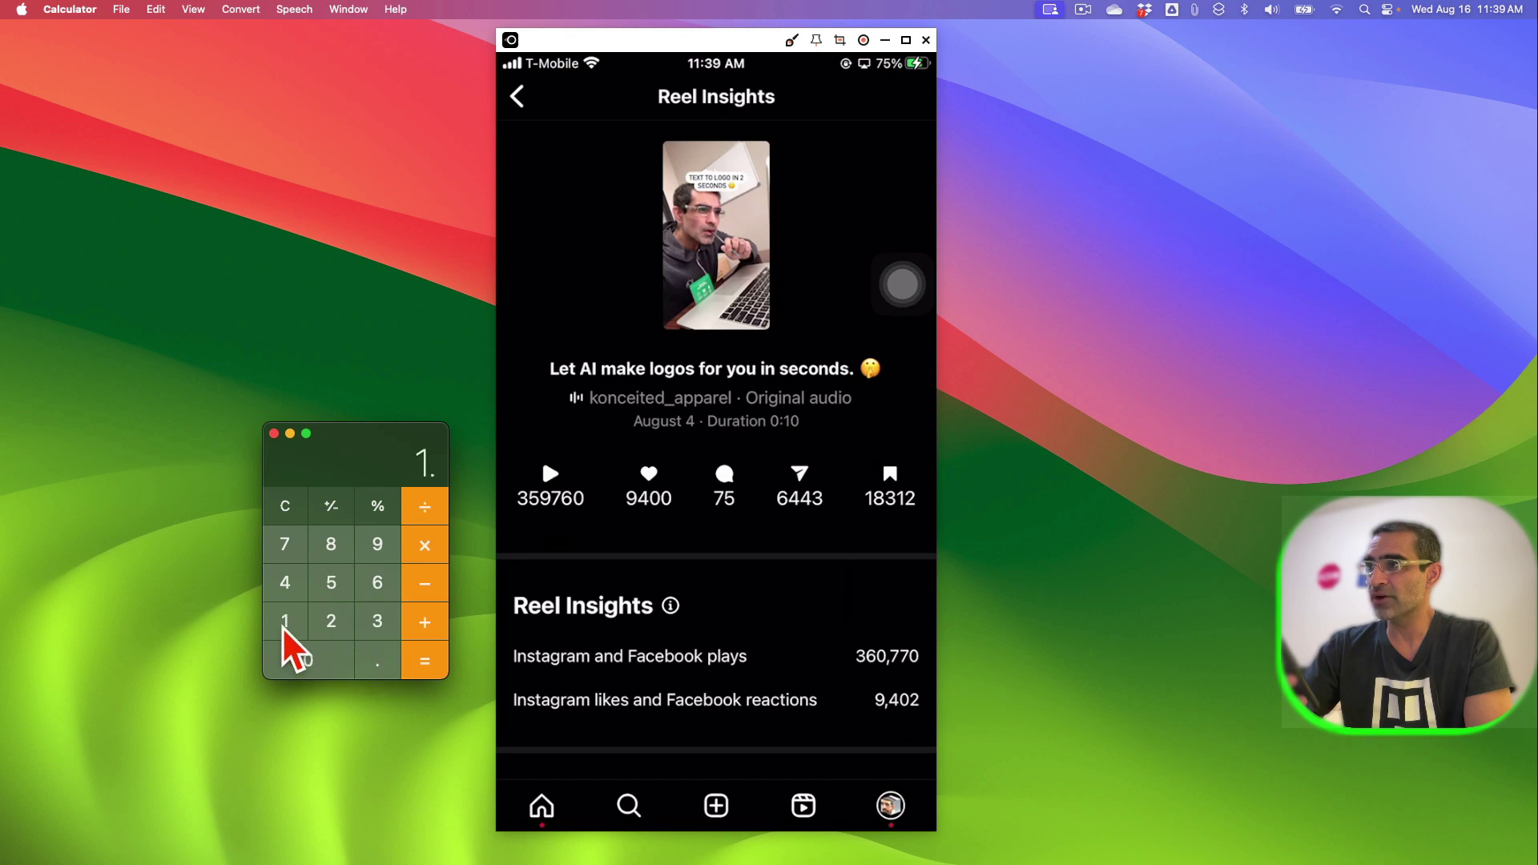
{"action": "left_click", "coordinate": [288, 628]}
{"action": "left_click", "coordinate": [333, 629]}
Divide 1.12 by the reel's 359760 plays.
{"action": "left_click", "coordinate": [425, 553]}
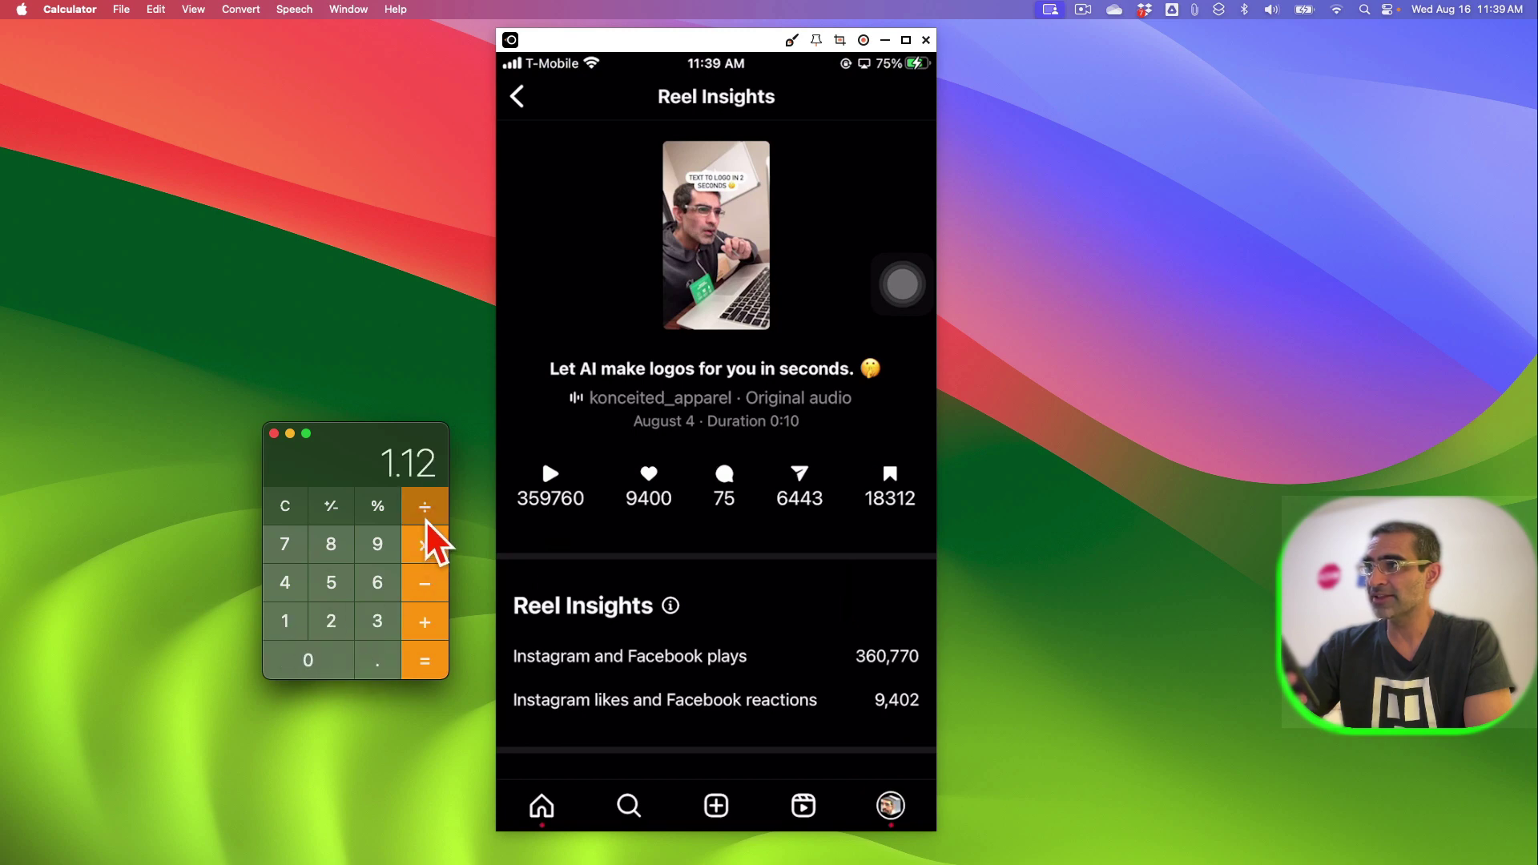
{"action": "left_click", "coordinate": [378, 625]}
{"action": "left_click", "coordinate": [337, 589]}
{"action": "left_click", "coordinate": [375, 549]}
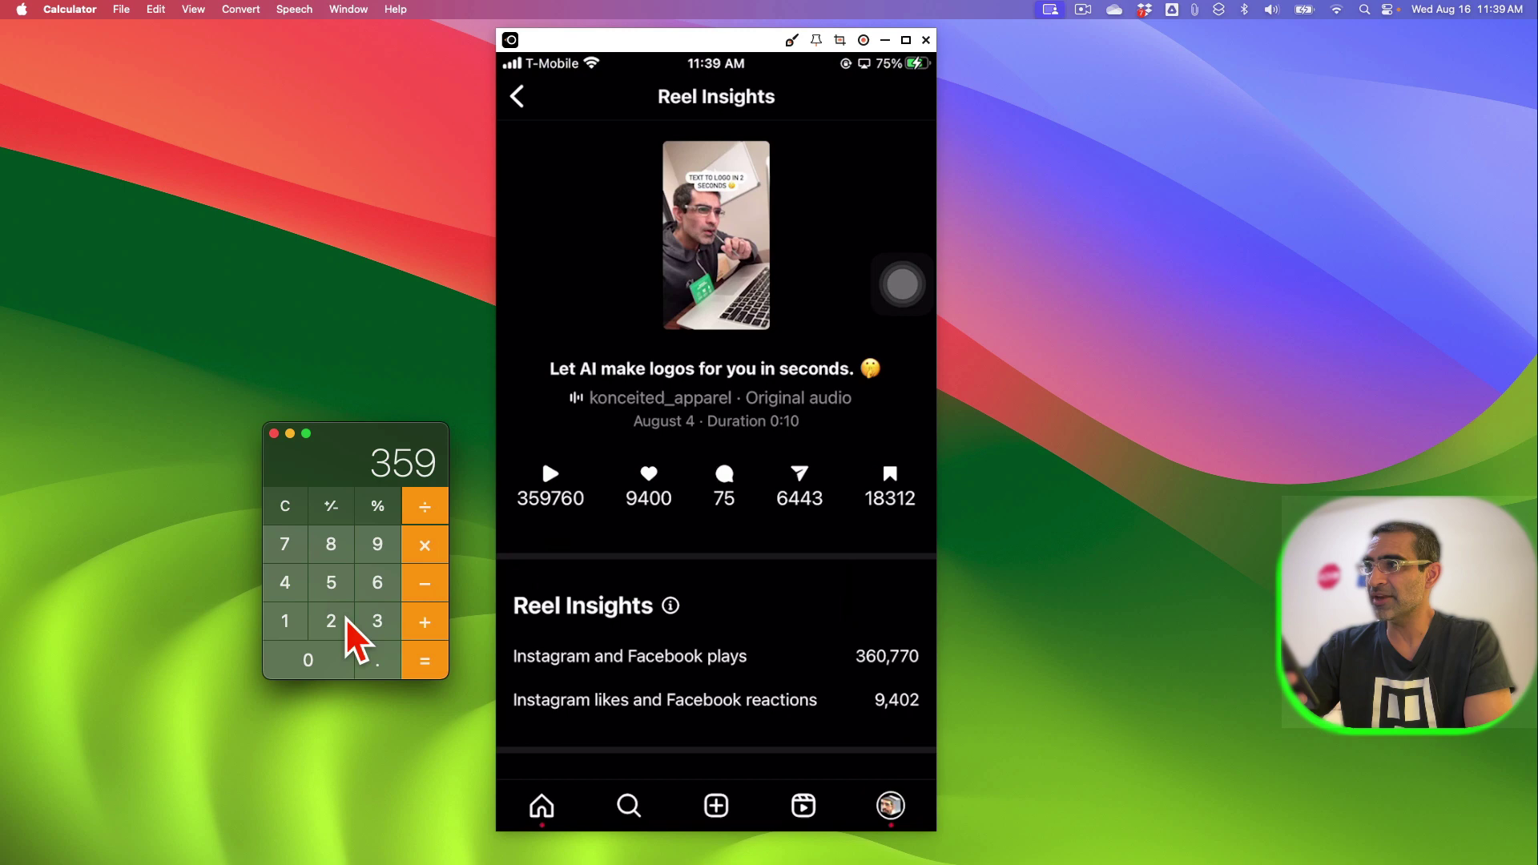
{"action": "left_click", "coordinate": [290, 553]}
{"action": "left_click", "coordinate": [365, 585]}
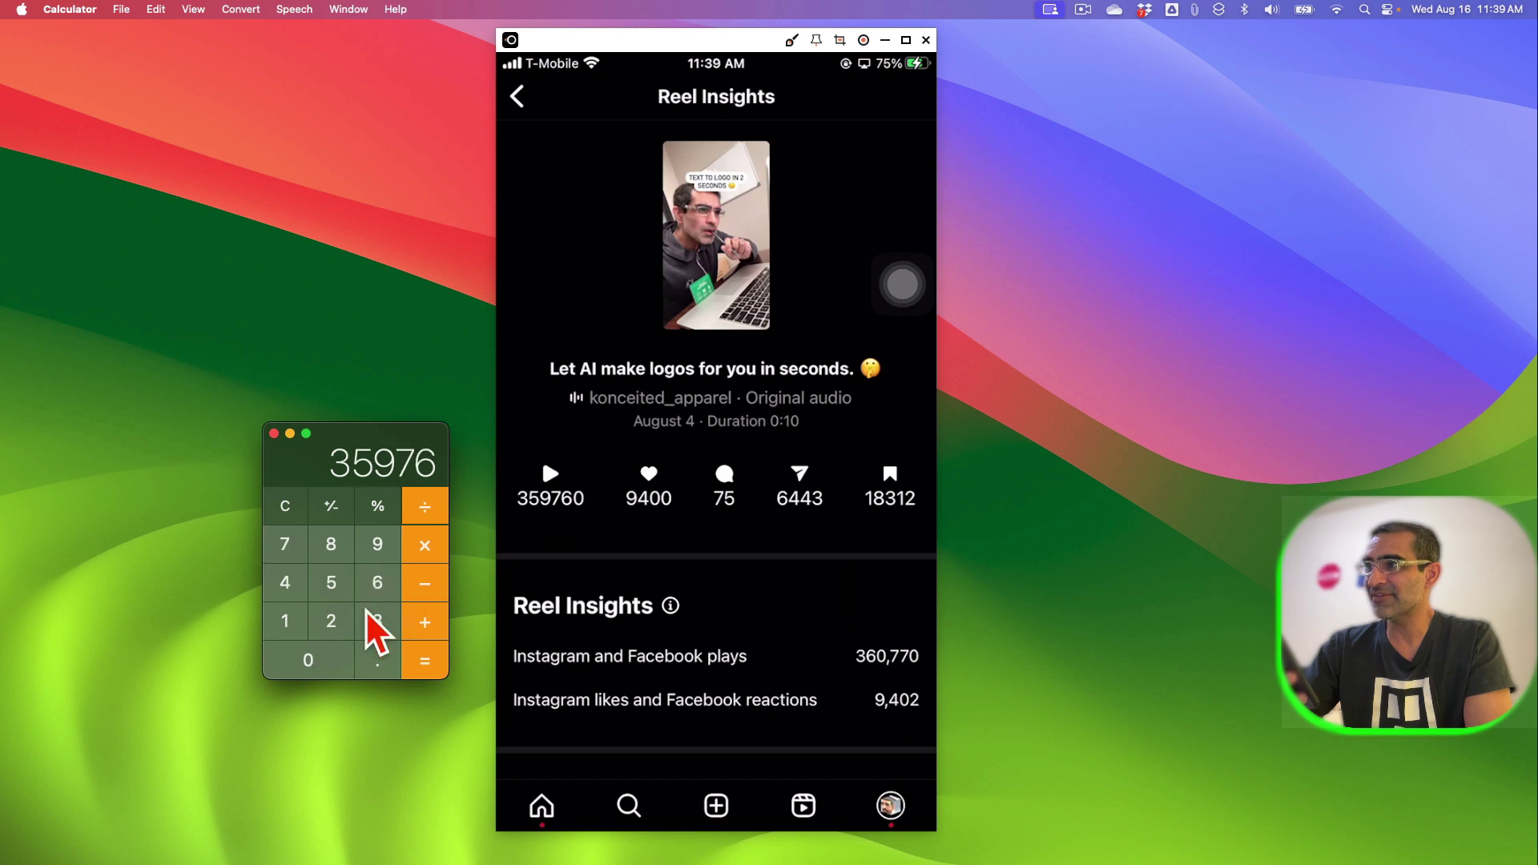
{"action": "left_click", "coordinate": [327, 668]}
{"action": "left_click", "coordinate": [428, 664]}
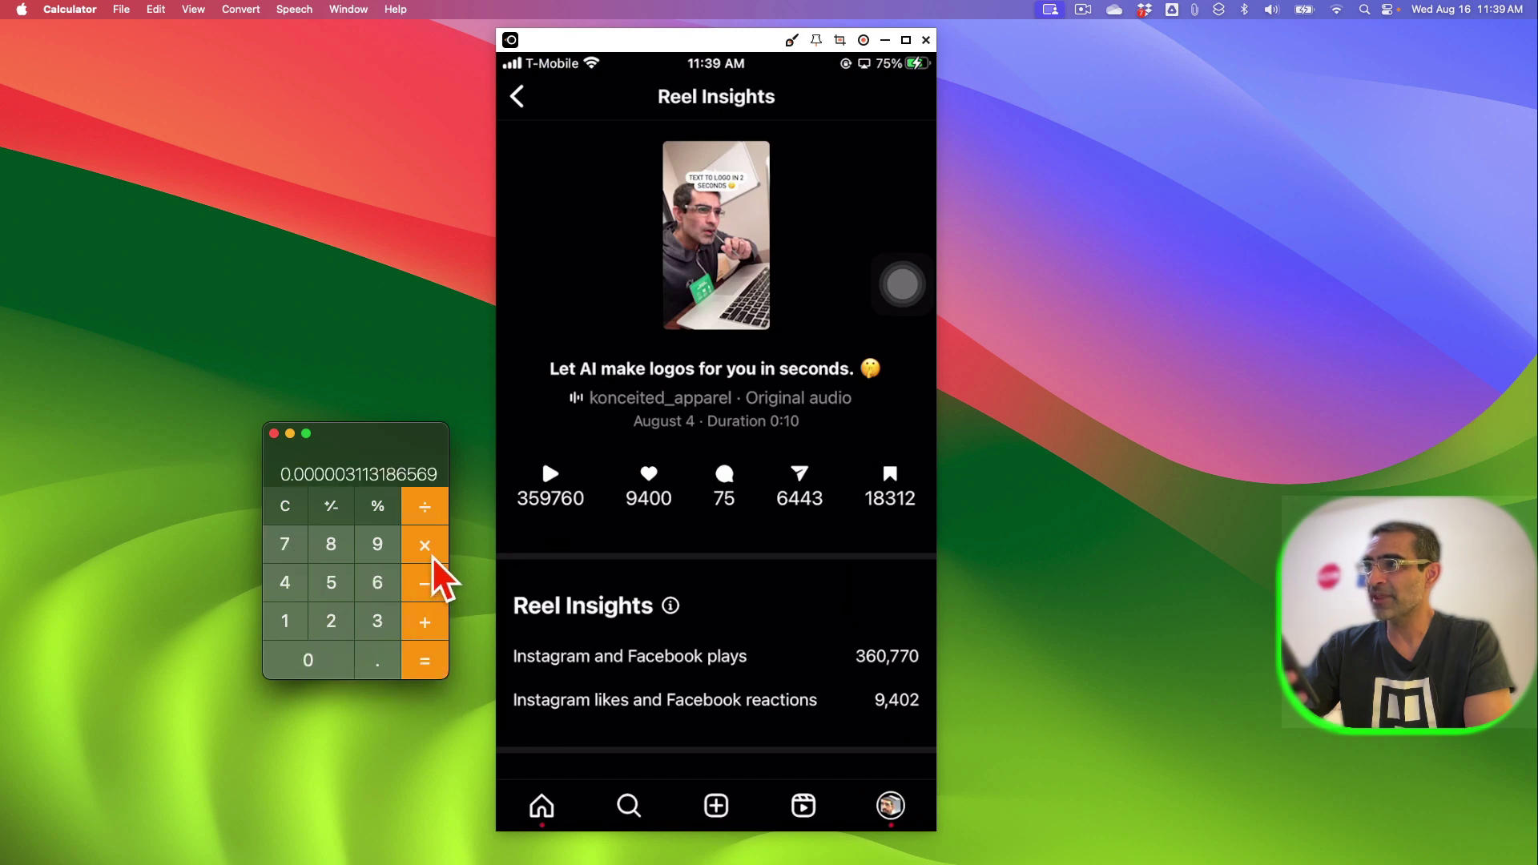
Multiply by 1000 to get 0.003113186568824 per thousand plays.
{"action": "left_click", "coordinate": [292, 631]}
{"action": "left_click", "coordinate": [307, 669]}
{"action": "left_click", "coordinate": [307, 669]}
{"action": "left_click", "coordinate": [307, 669]}
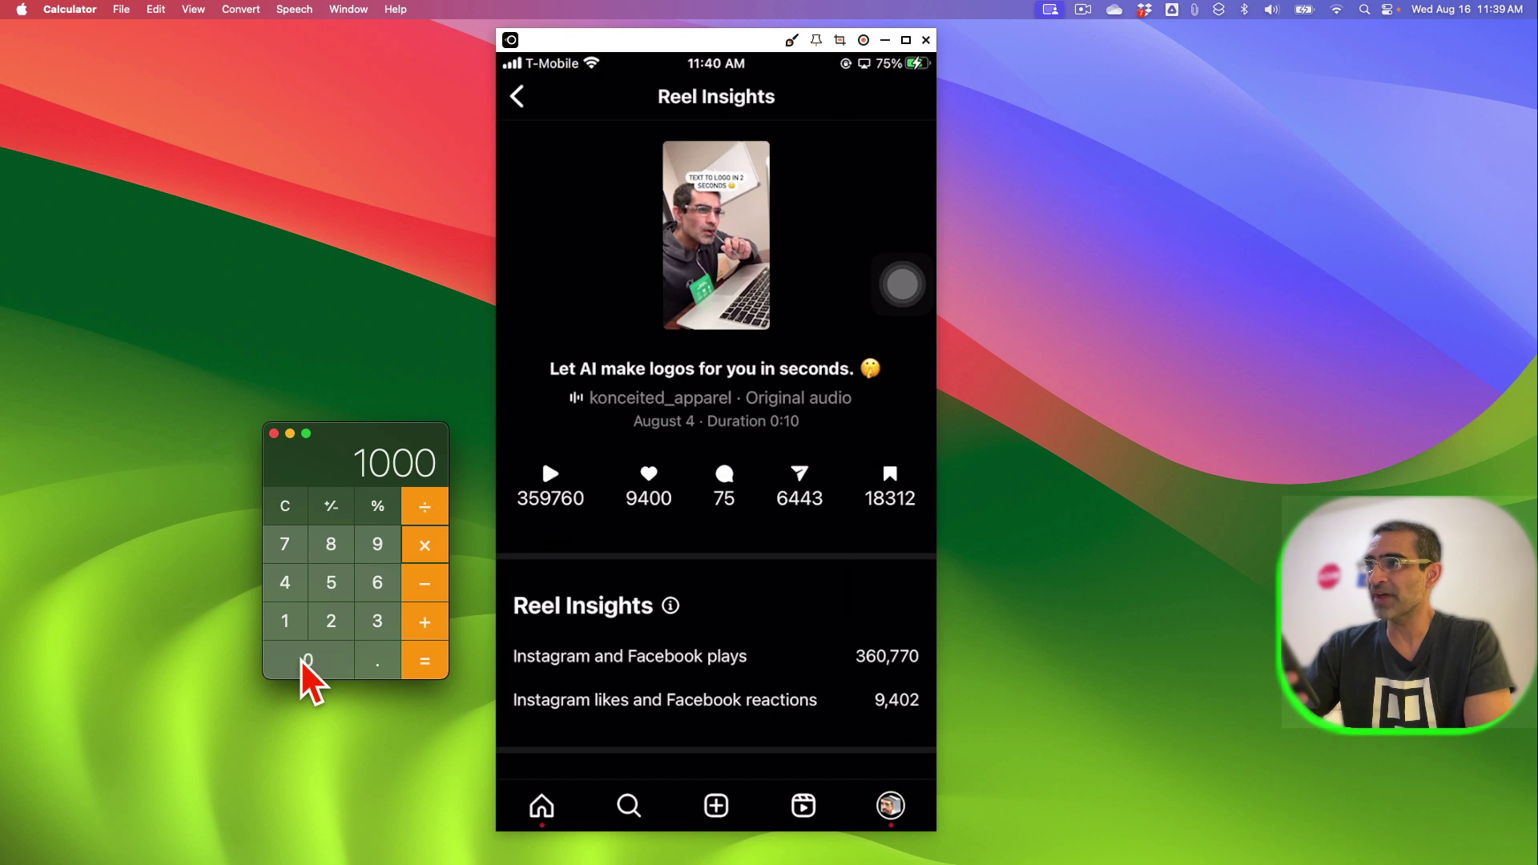
{"action": "left_click", "coordinate": [424, 669]}
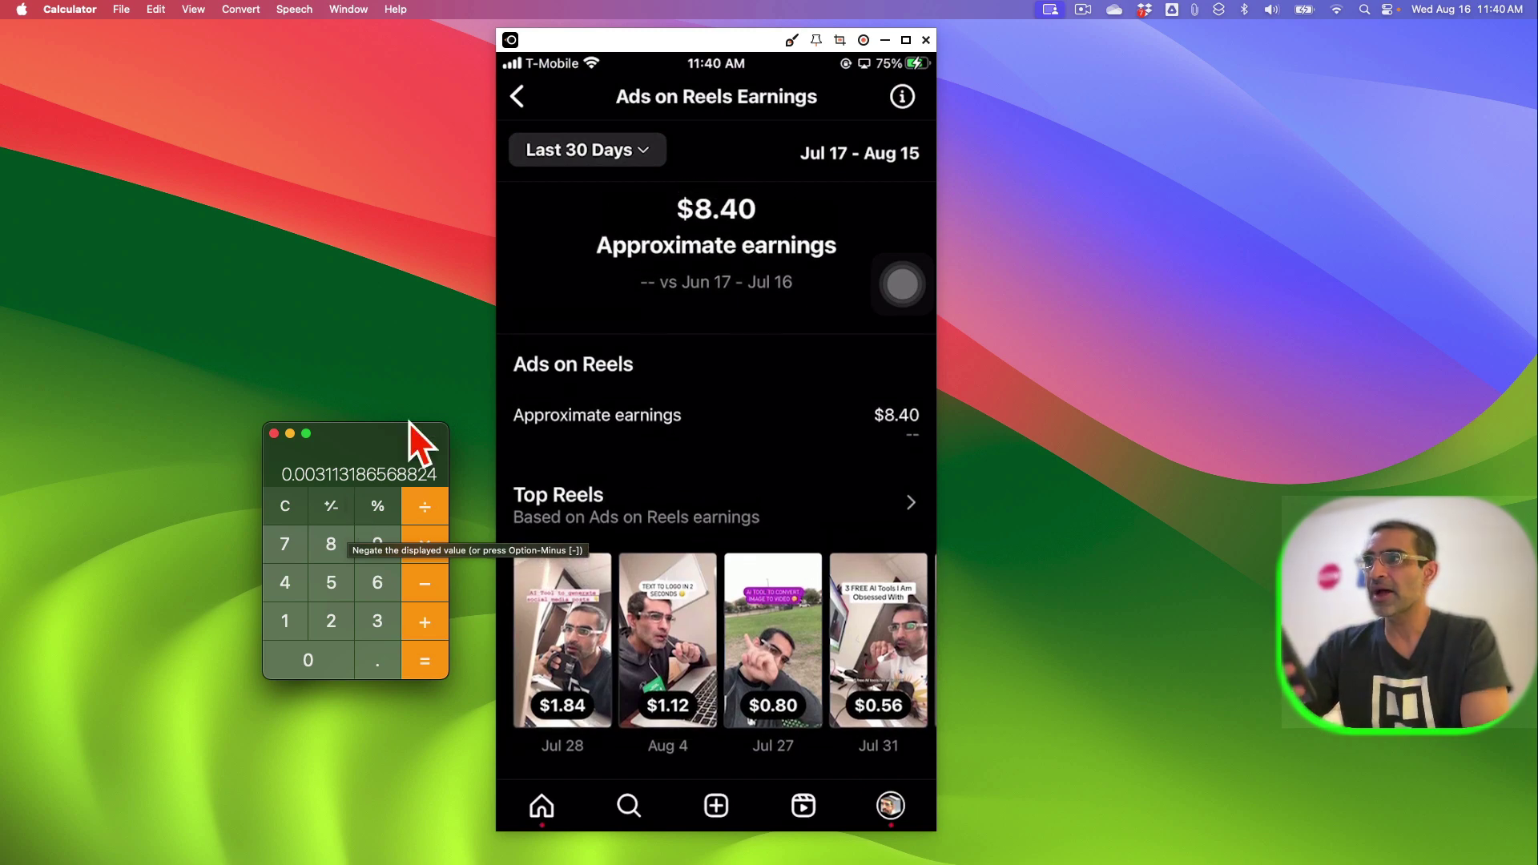
{"action": "left_click_drag", "start_coordinate": [416, 437], "coordinate": [409, 431]}
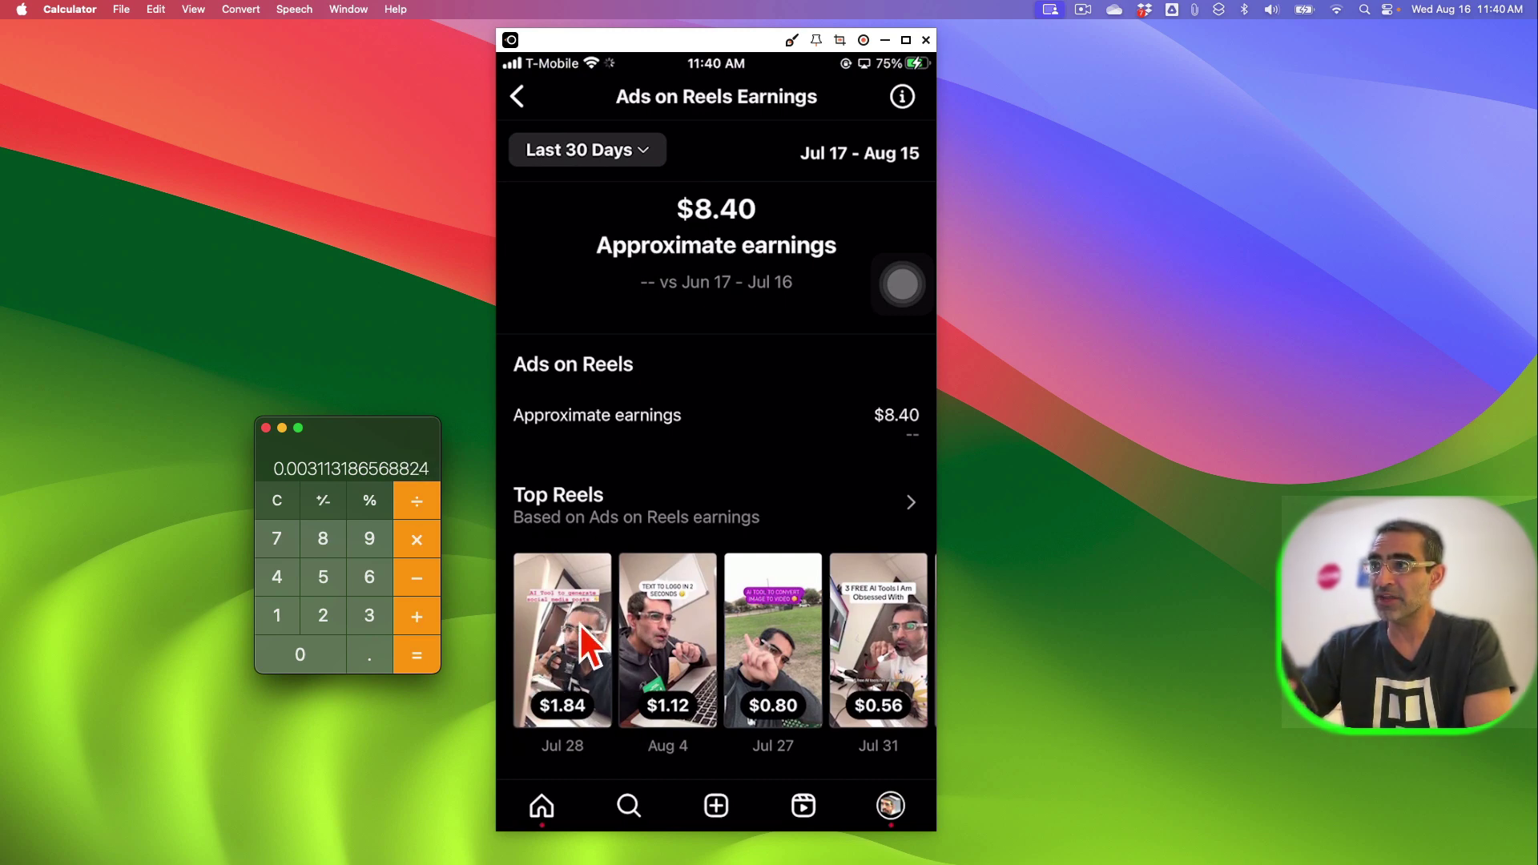
{"action": "left_click", "coordinate": [596, 671]}
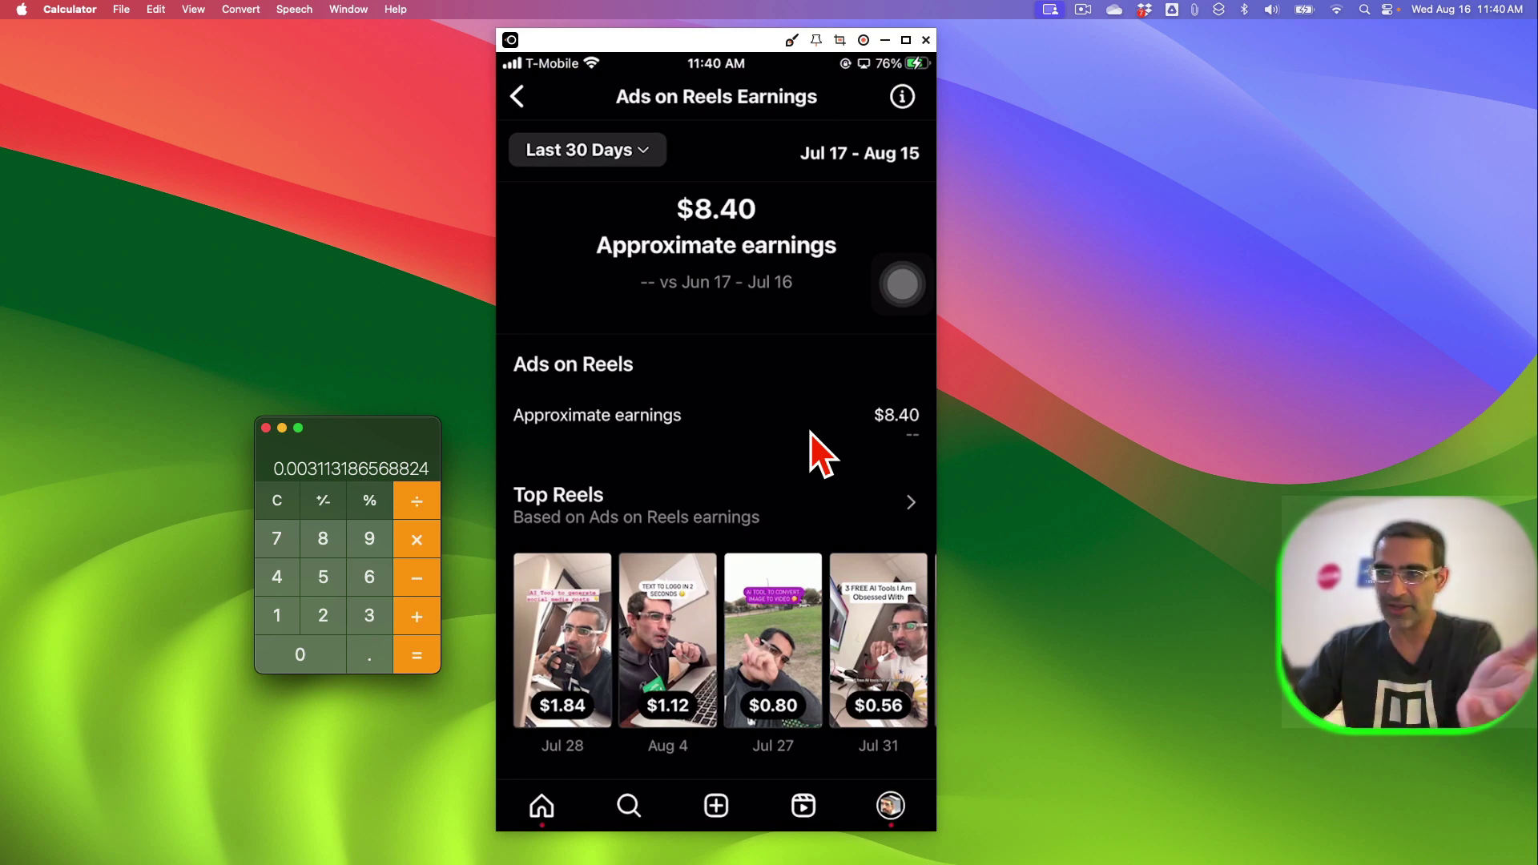
{"action": "scroll", "coordinate": [813, 448], "scroll_direction": "down", "scroll_amount": 2}
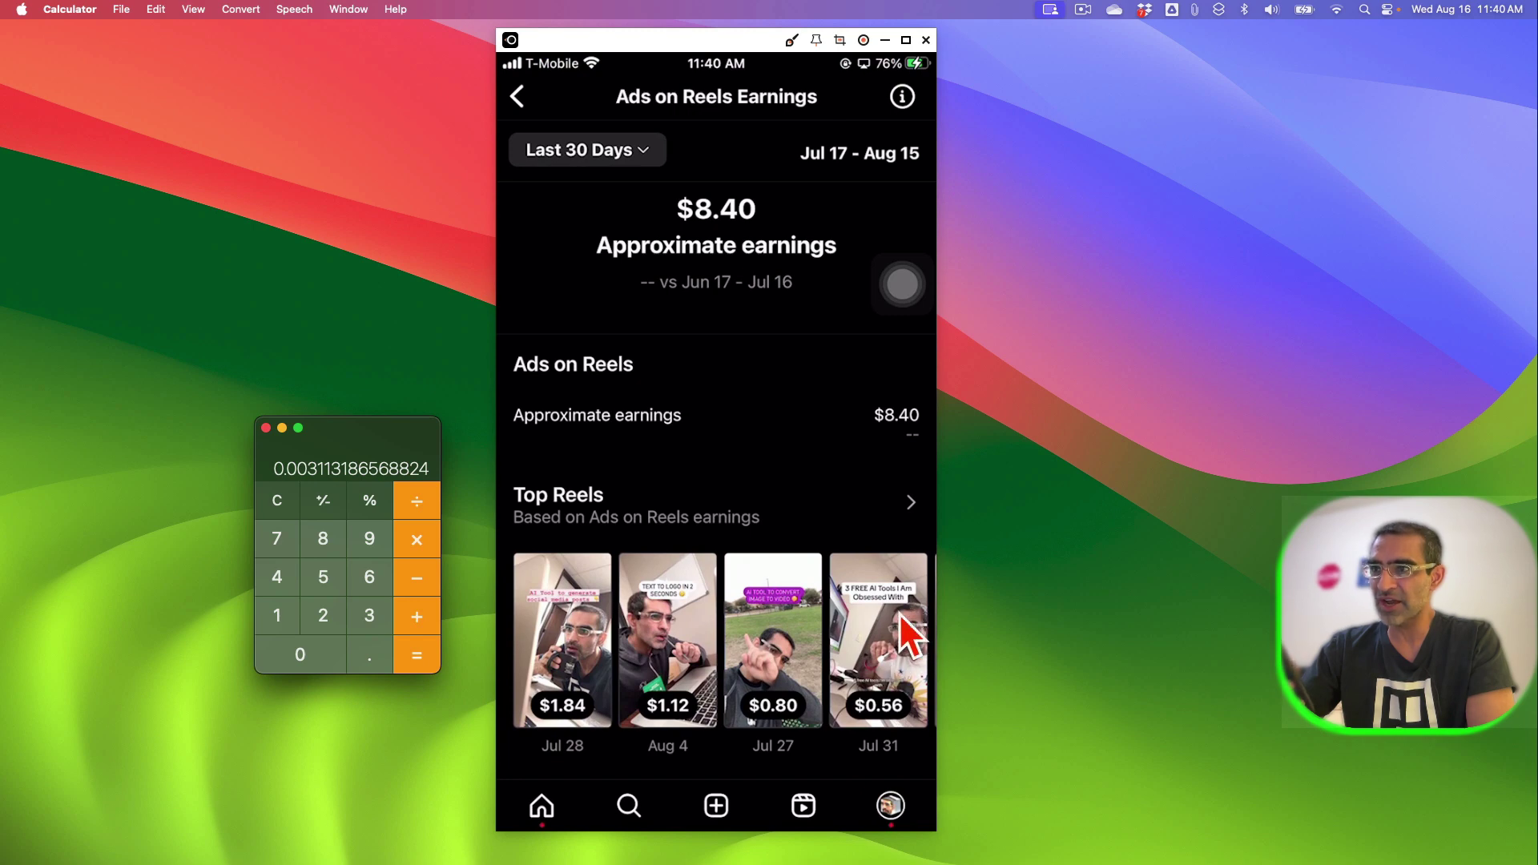
View the Jul 31 reel's insights.
{"action": "left_click", "coordinate": [881, 660]}
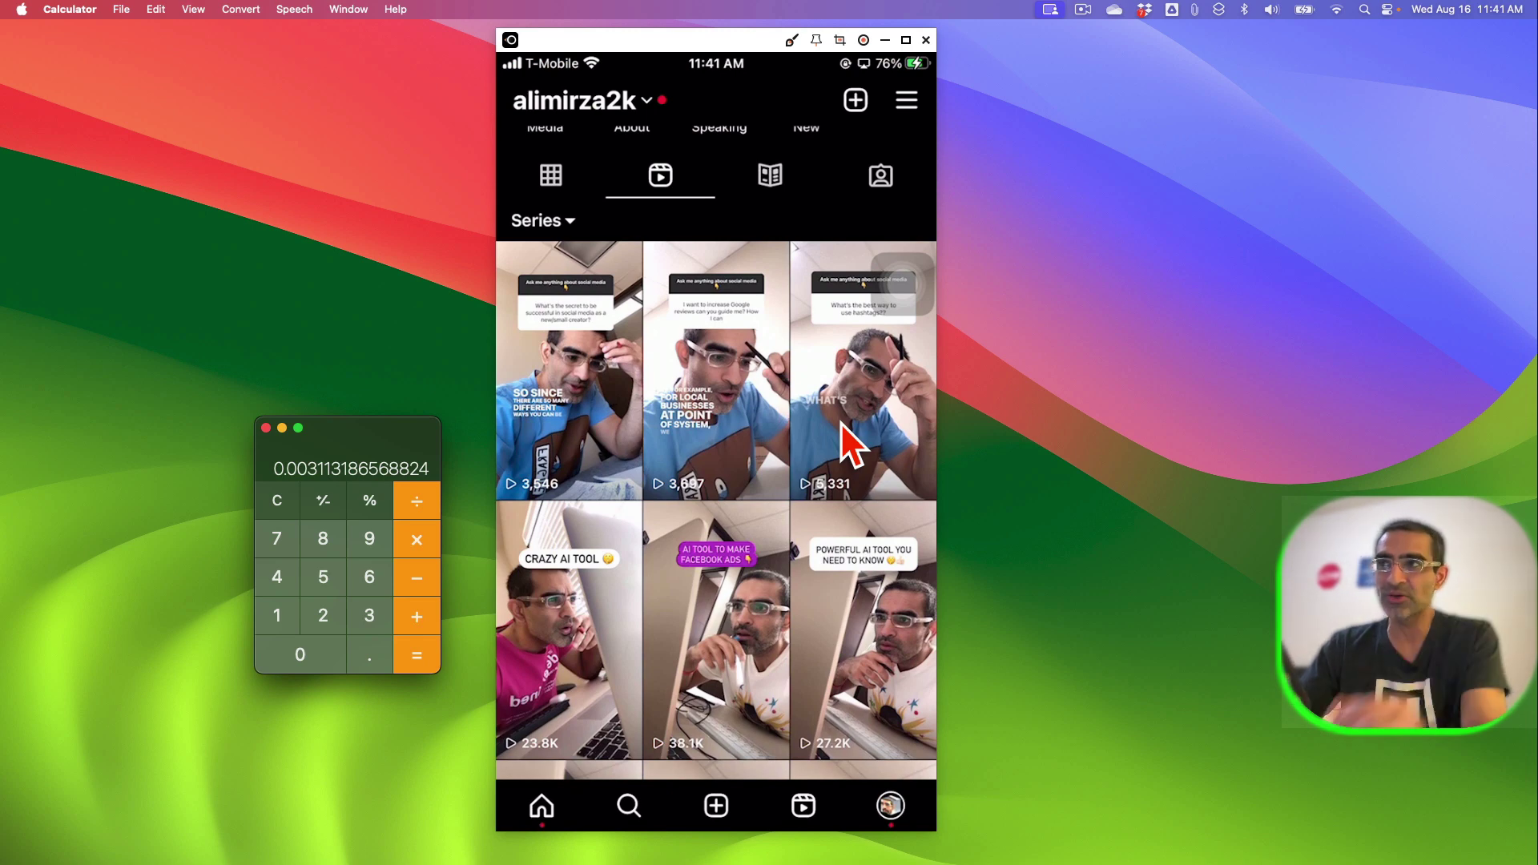
{"action": "scroll", "coordinate": [840, 421], "scroll_direction": "down", "scroll_amount": 1}
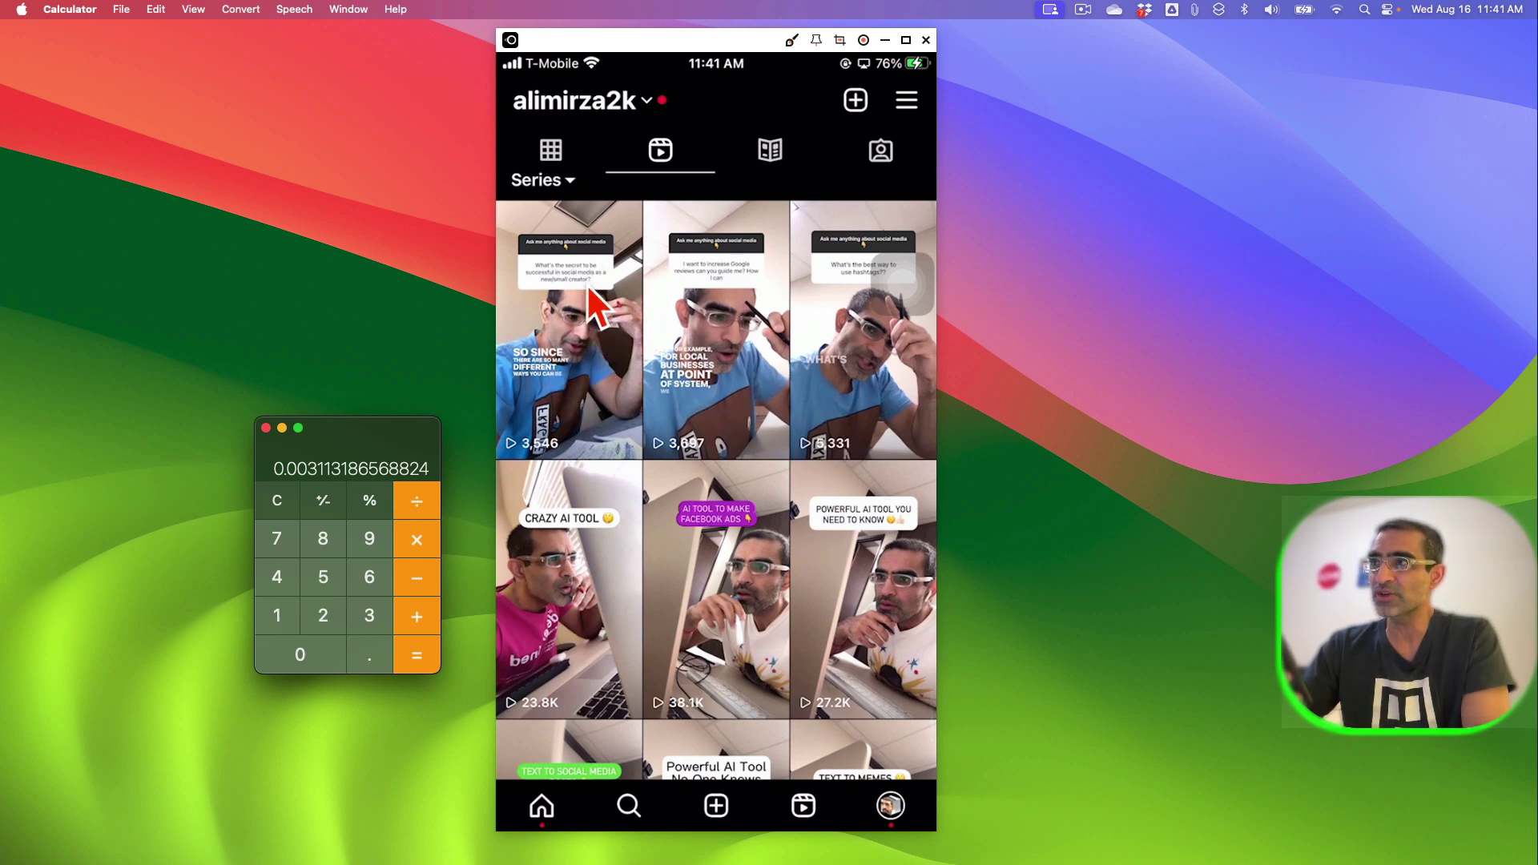
{"action": "left_click", "coordinate": [566, 276]}
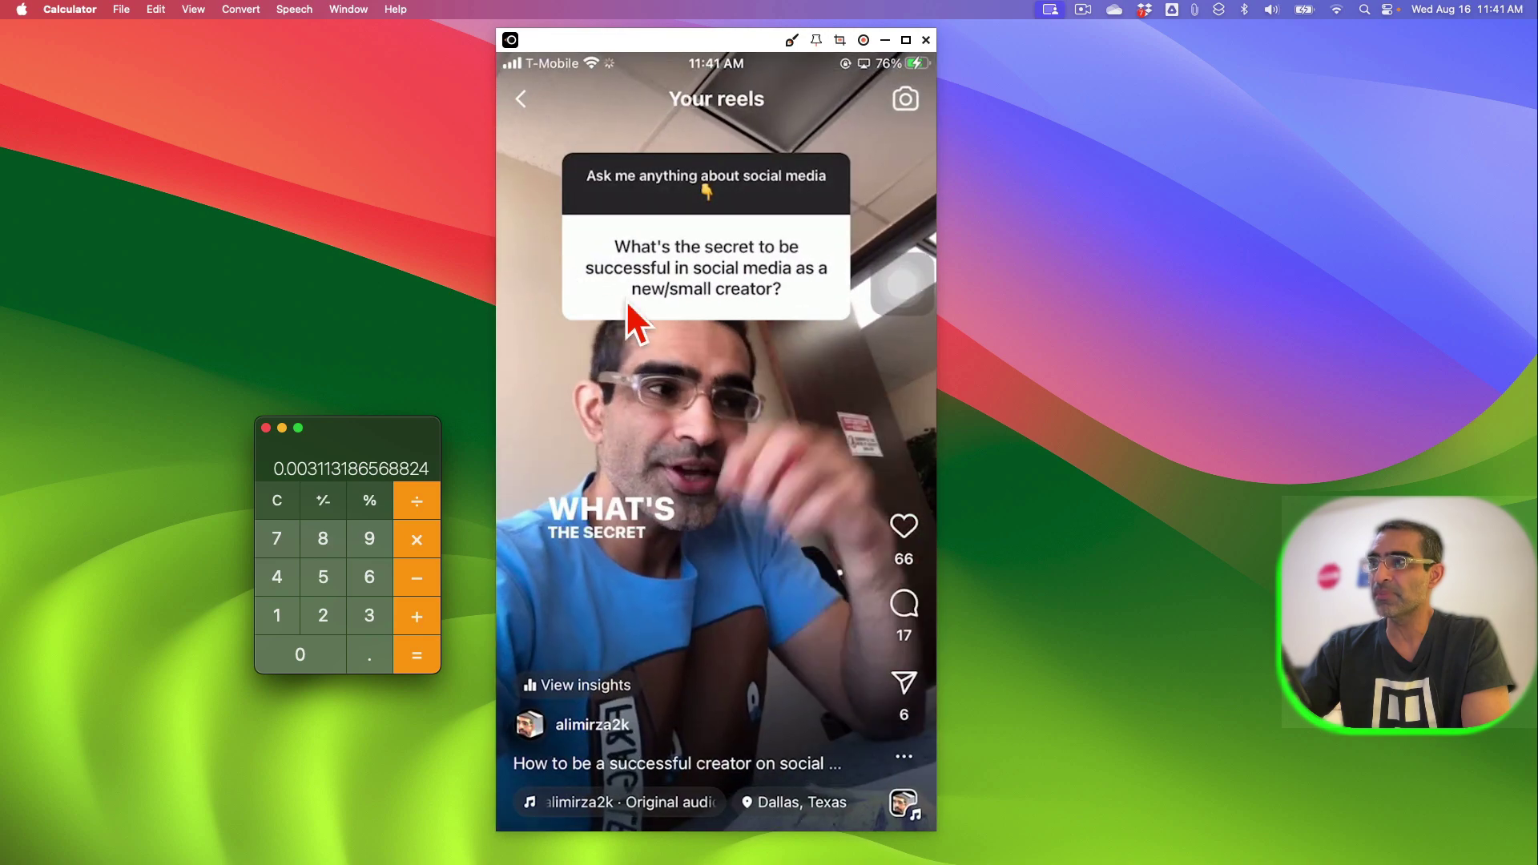
{"action": "key", "text": "Escape"}
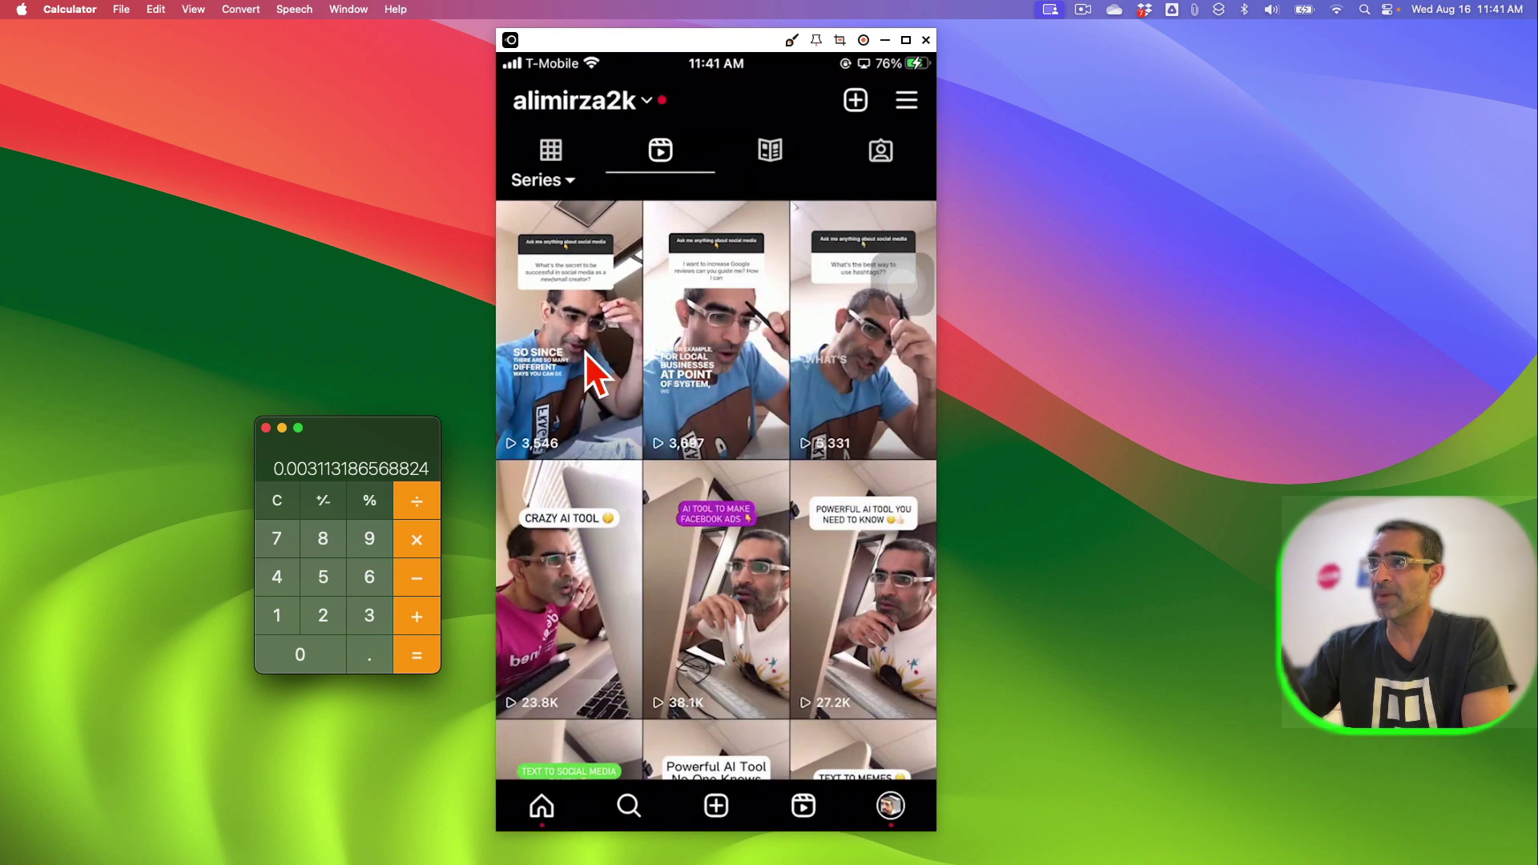
{"action": "left_click", "coordinate": [716, 363]}
{"action": "key", "text": "Escape"}
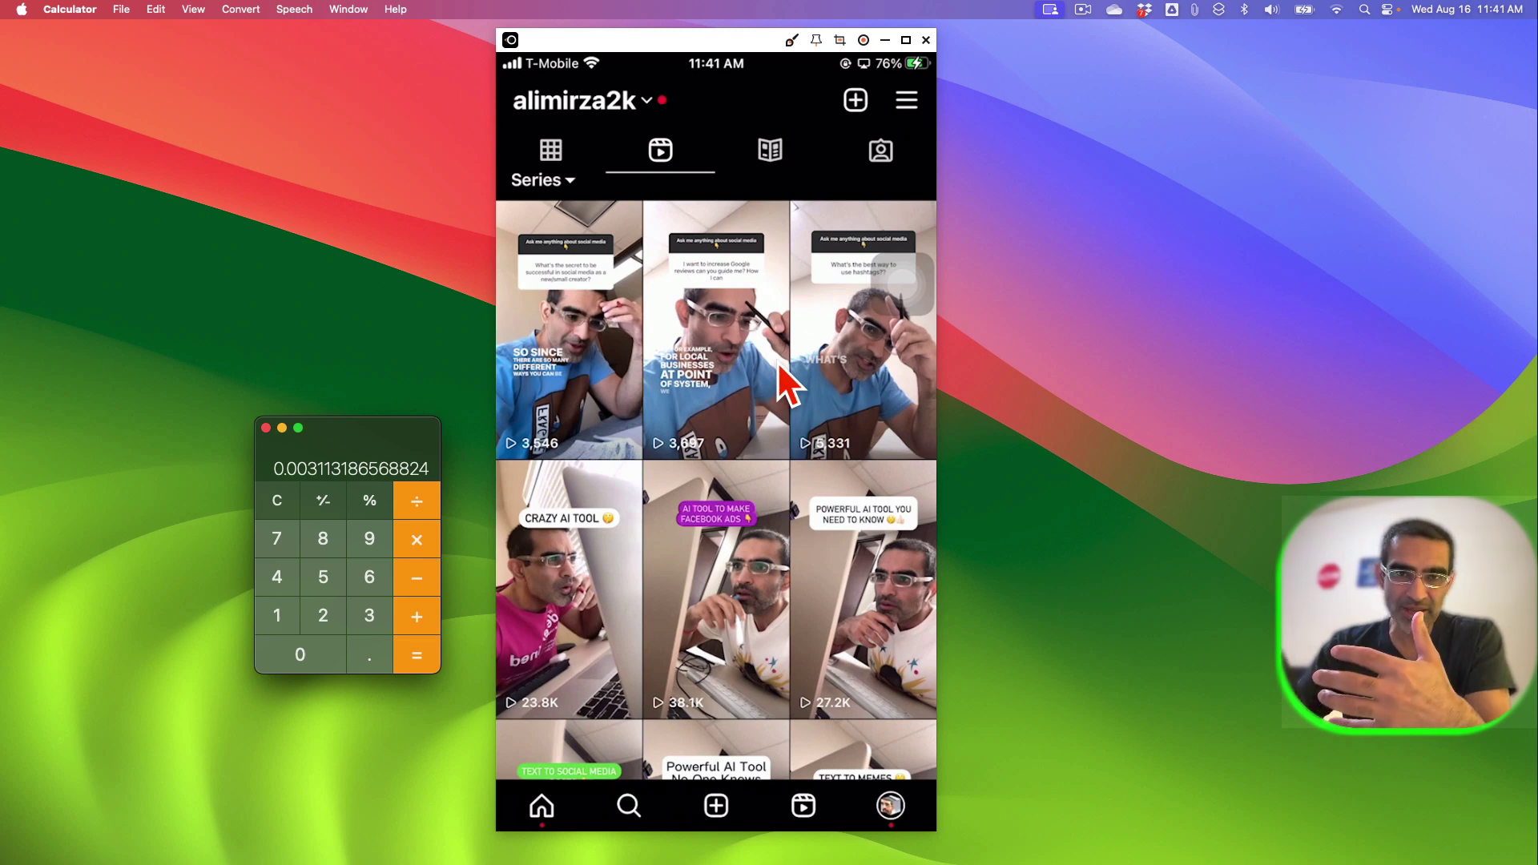
{"action": "scroll", "coordinate": [777, 362], "scroll_direction": "down", "scroll_amount": 3}
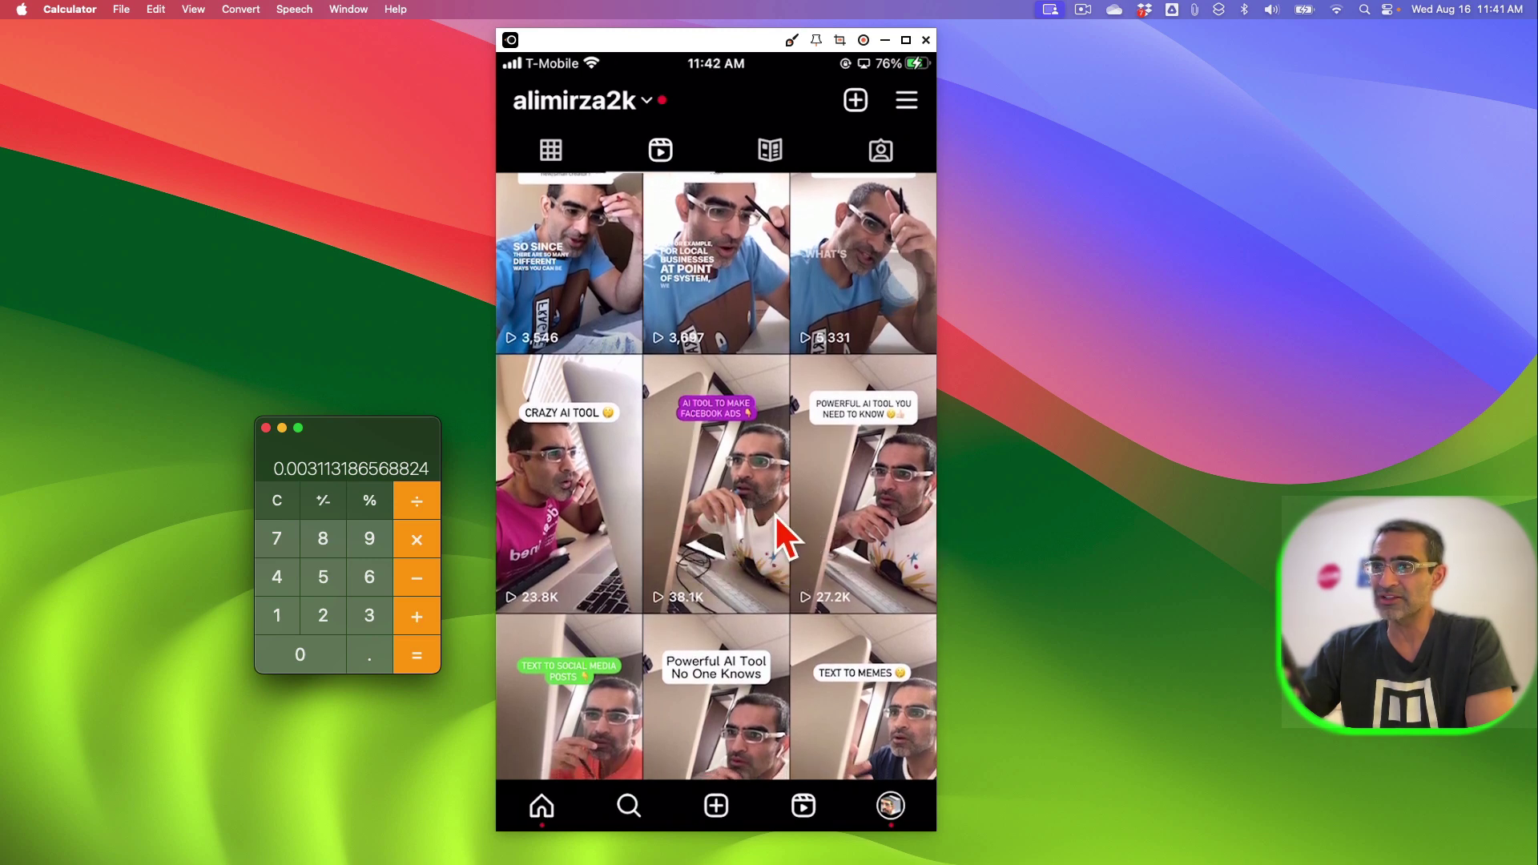
{"action": "scroll", "coordinate": [770, 513], "scroll_direction": "down", "scroll_amount": 5}
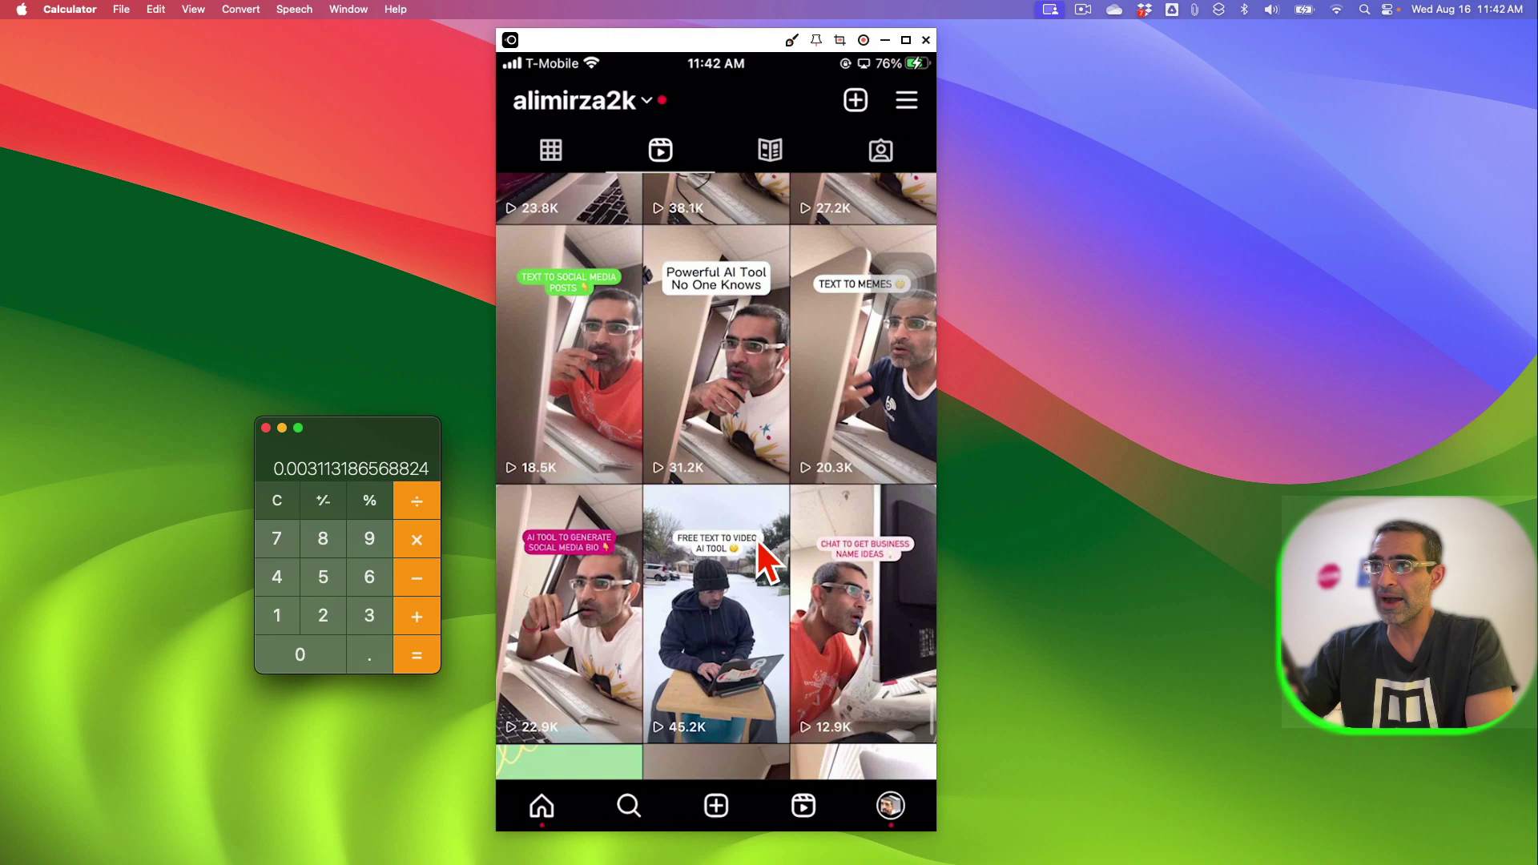
{"action": "scroll", "coordinate": [757, 552], "scroll_direction": "up", "scroll_amount": 10}
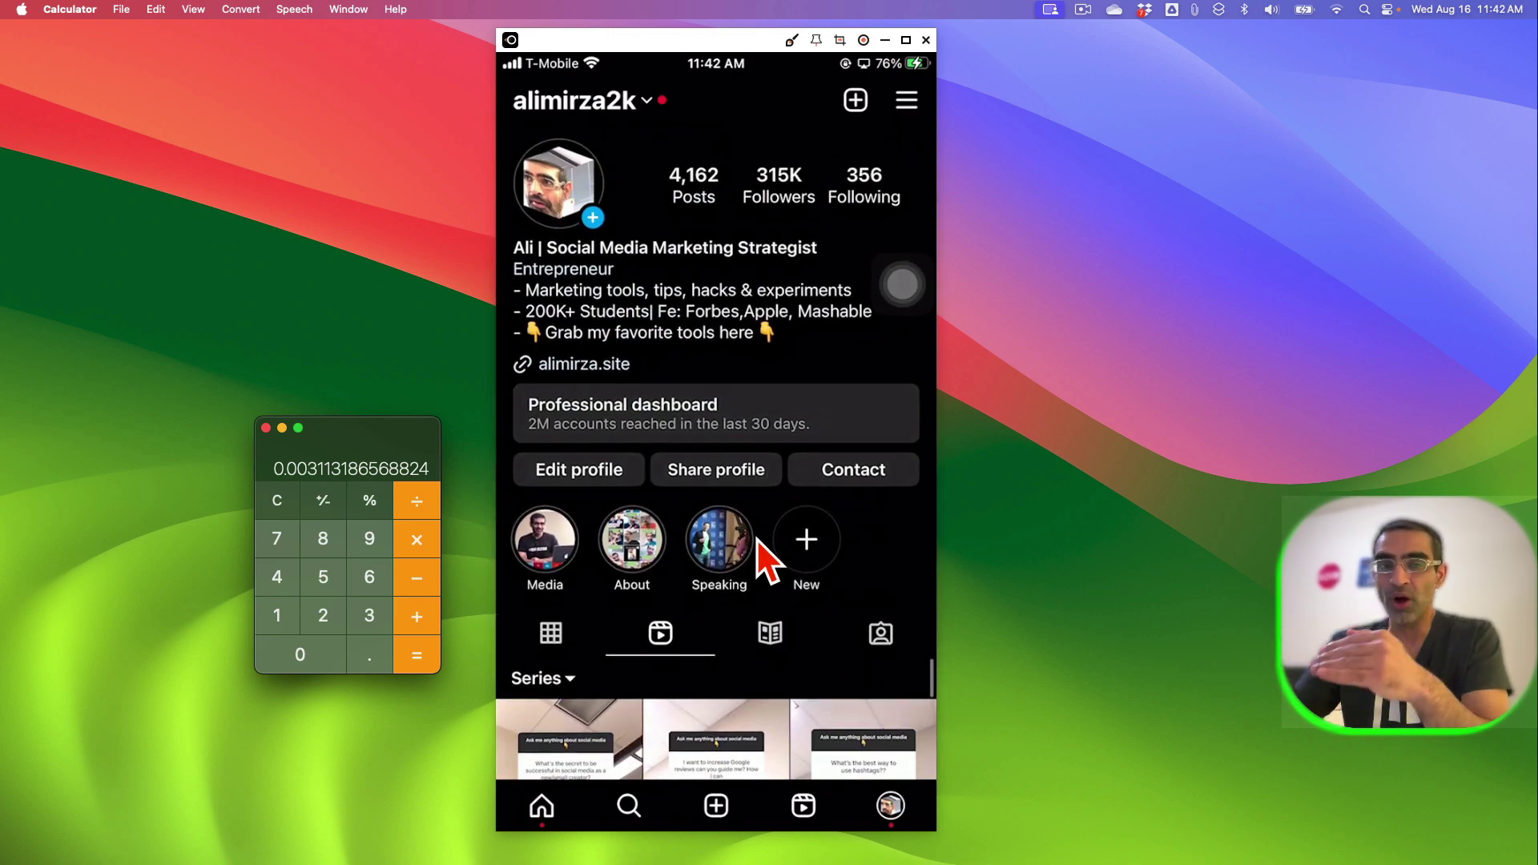
{"action": "scroll", "coordinate": [767, 560], "scroll_direction": "down", "scroll_amount": 5}
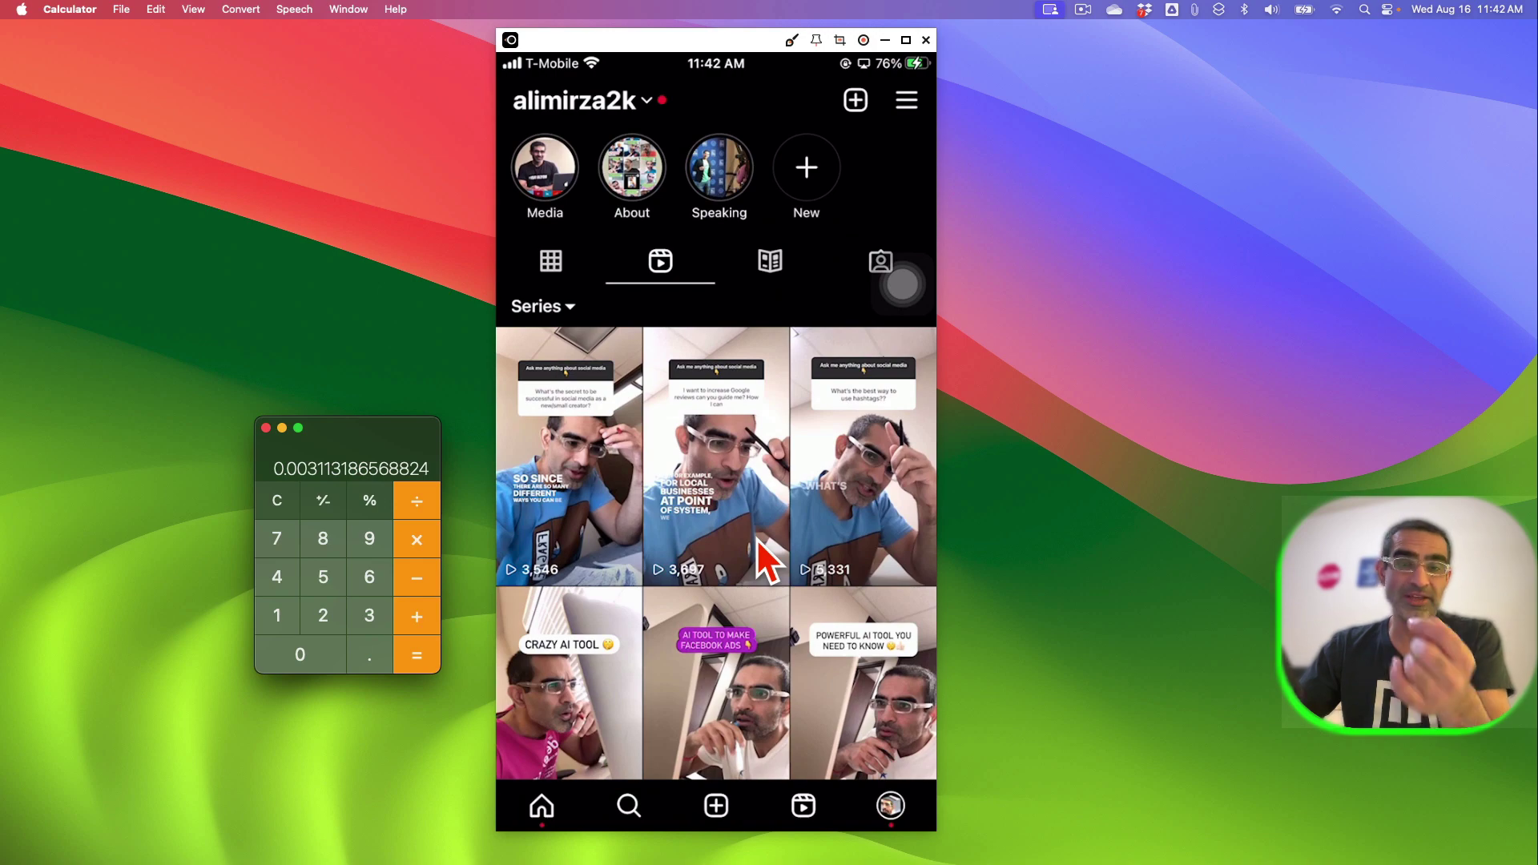
{"action": "scroll", "coordinate": [760, 553], "scroll_direction": "down", "scroll_amount": 8}
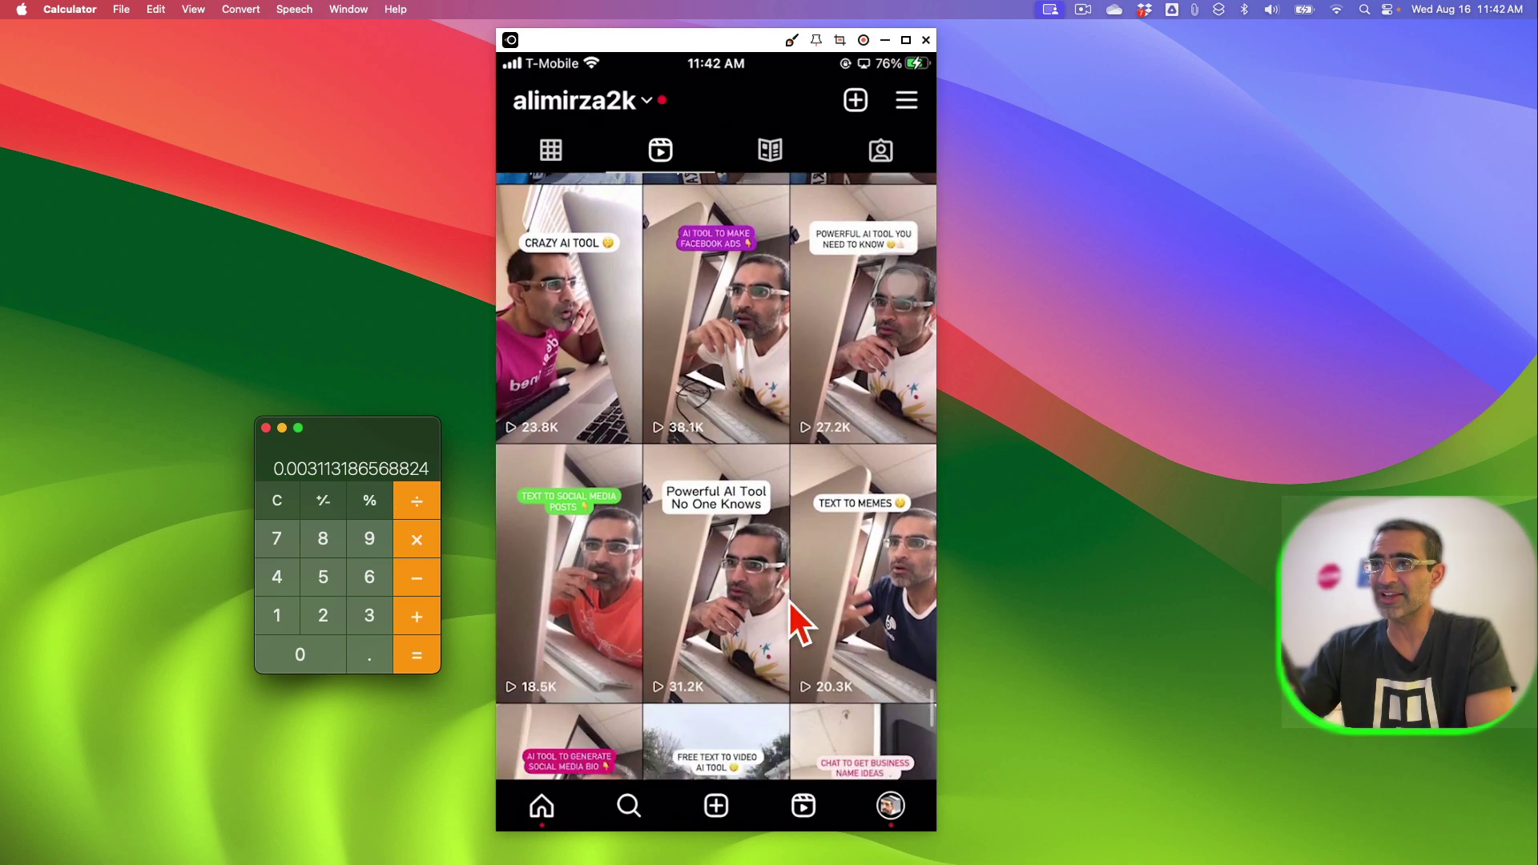
{"action": "scroll", "coordinate": [745, 601], "scroll_direction": "down", "scroll_amount": 6}
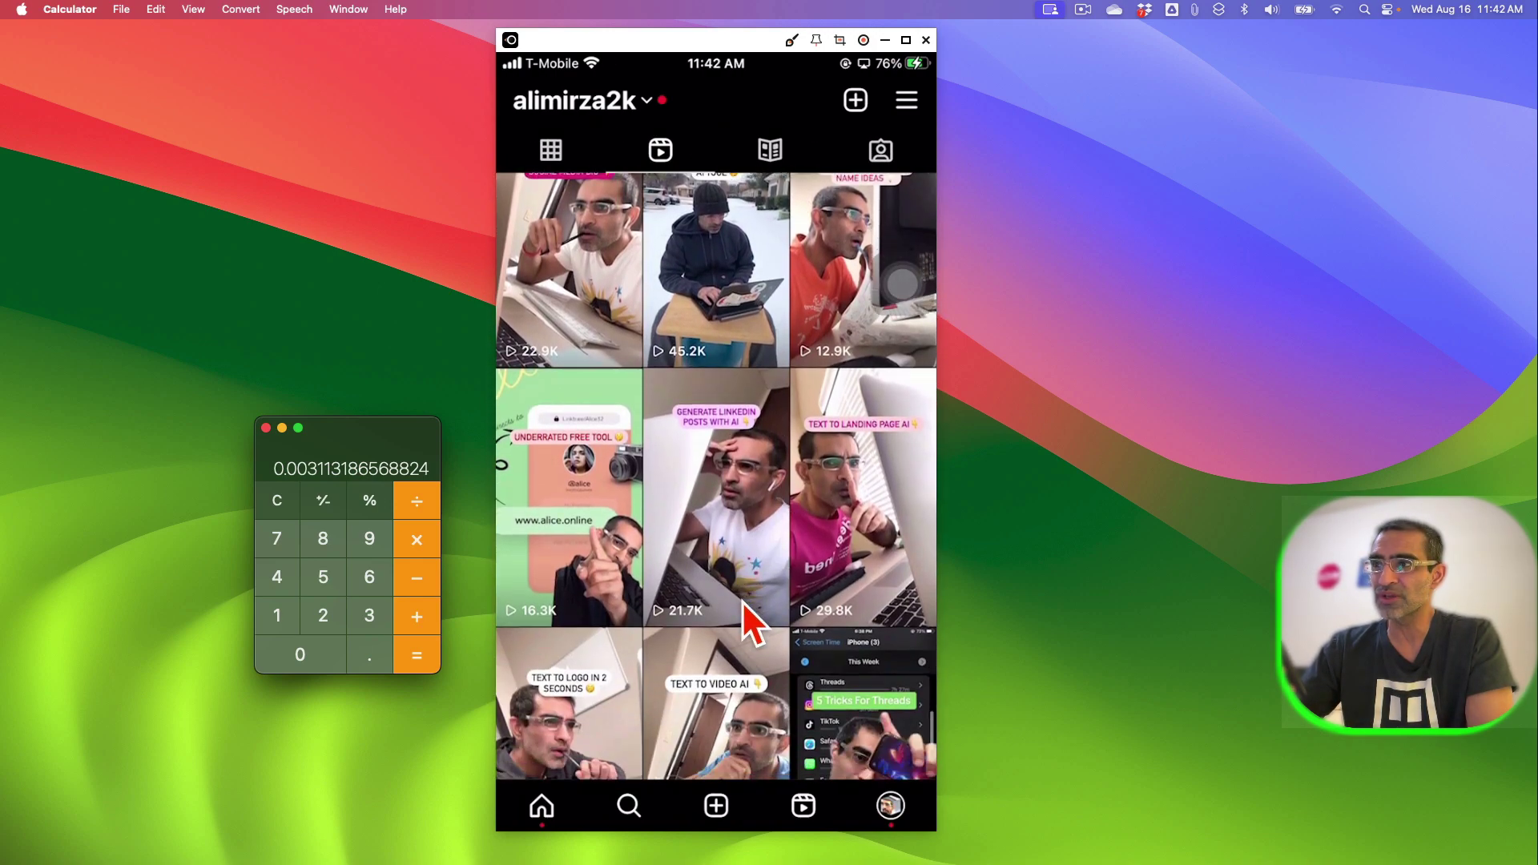
{"action": "scroll", "coordinate": [745, 601], "scroll_direction": "up", "scroll_amount": 8}
{"action": "scroll", "coordinate": [745, 600], "scroll_direction": "up", "scroll_amount": 10}
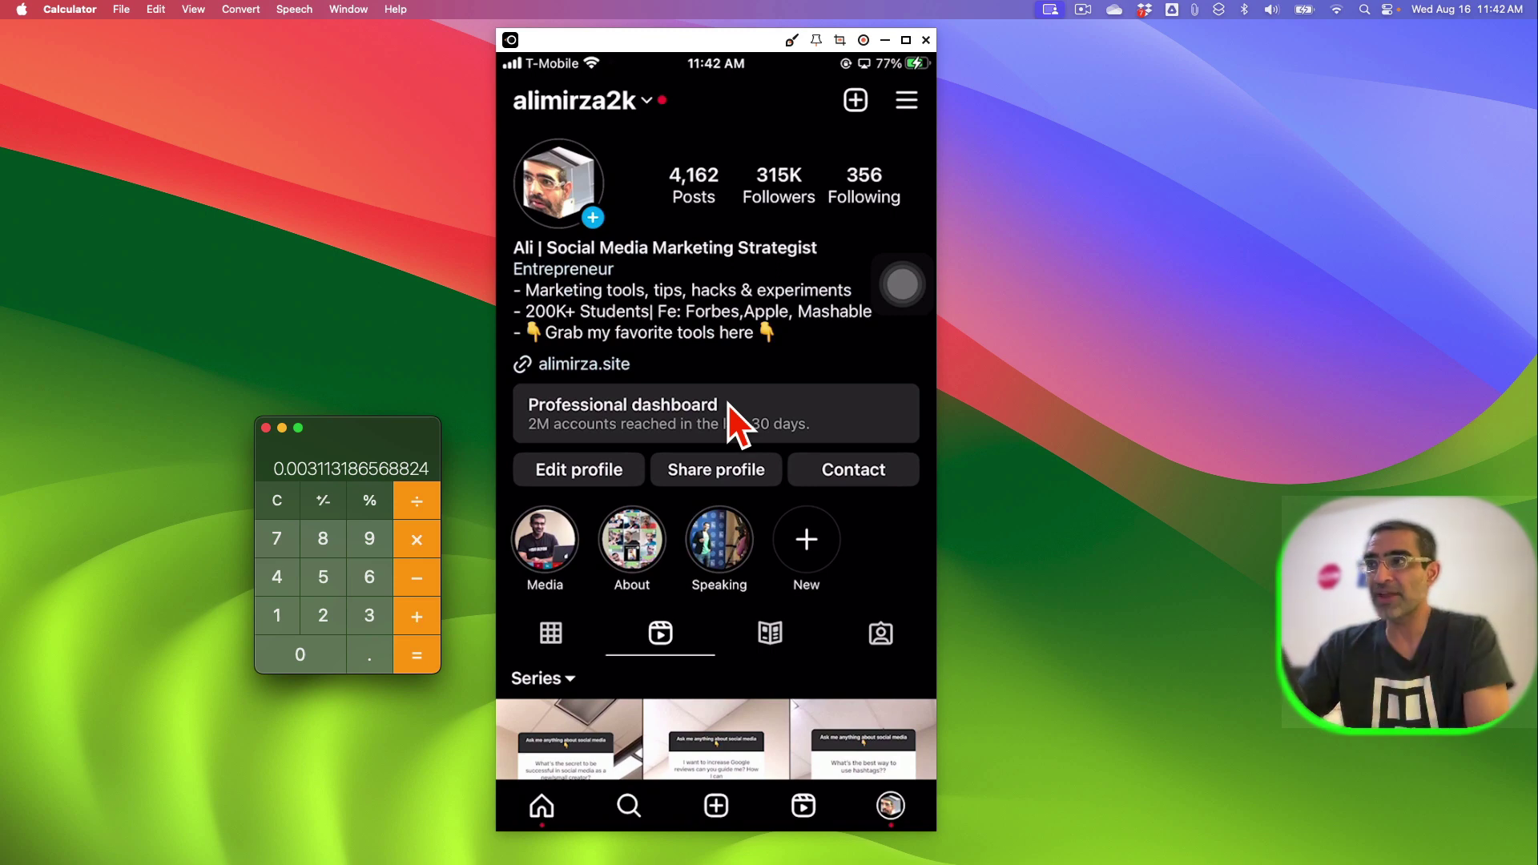
{"action": "left_click", "coordinate": [670, 433]}
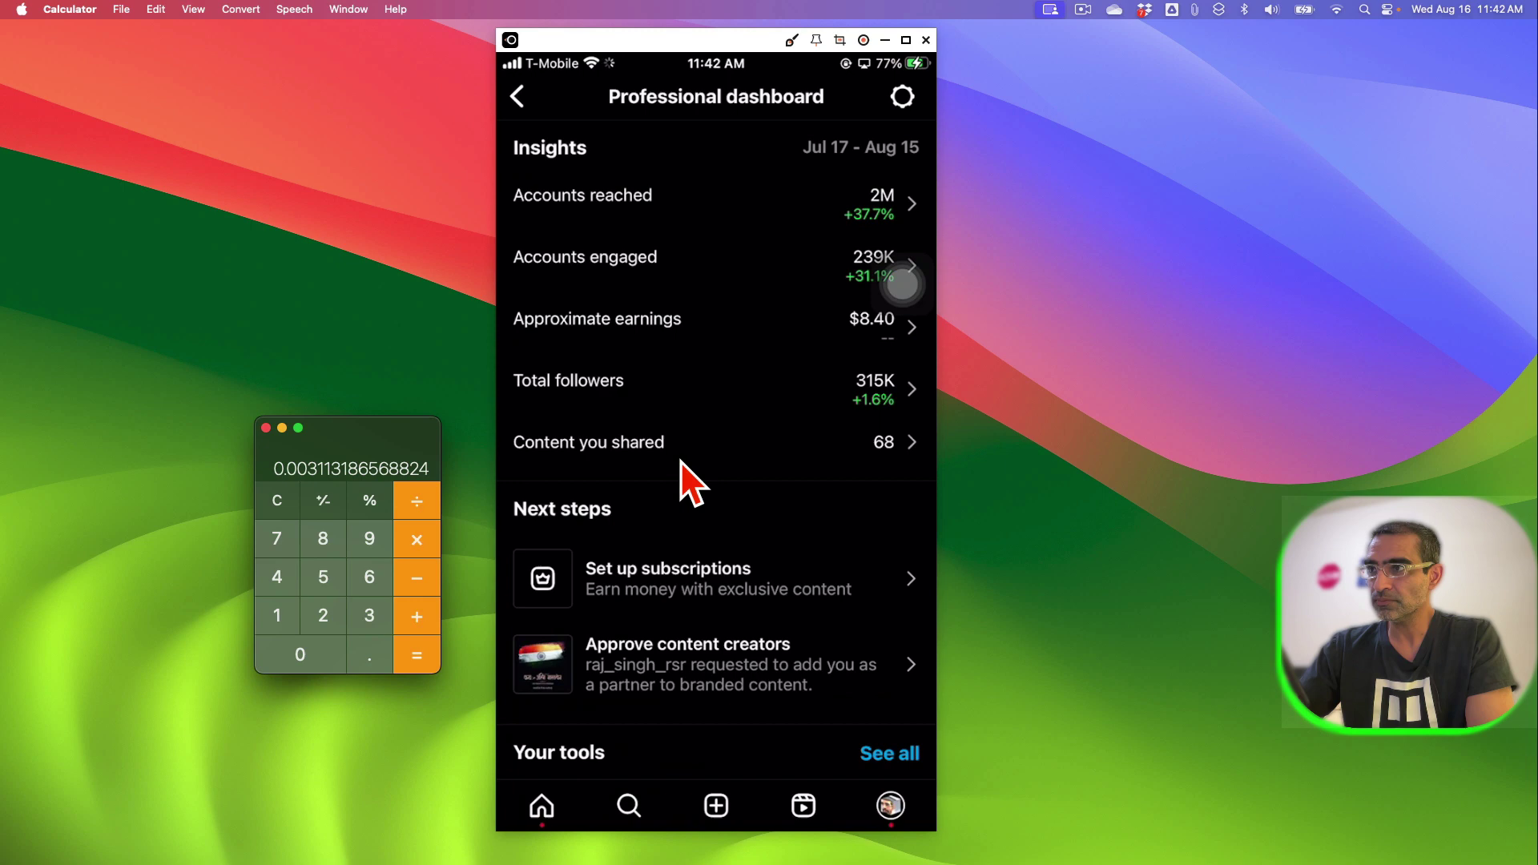
{"action": "scroll", "coordinate": [682, 464], "scroll_direction": "down", "scroll_amount": 10}
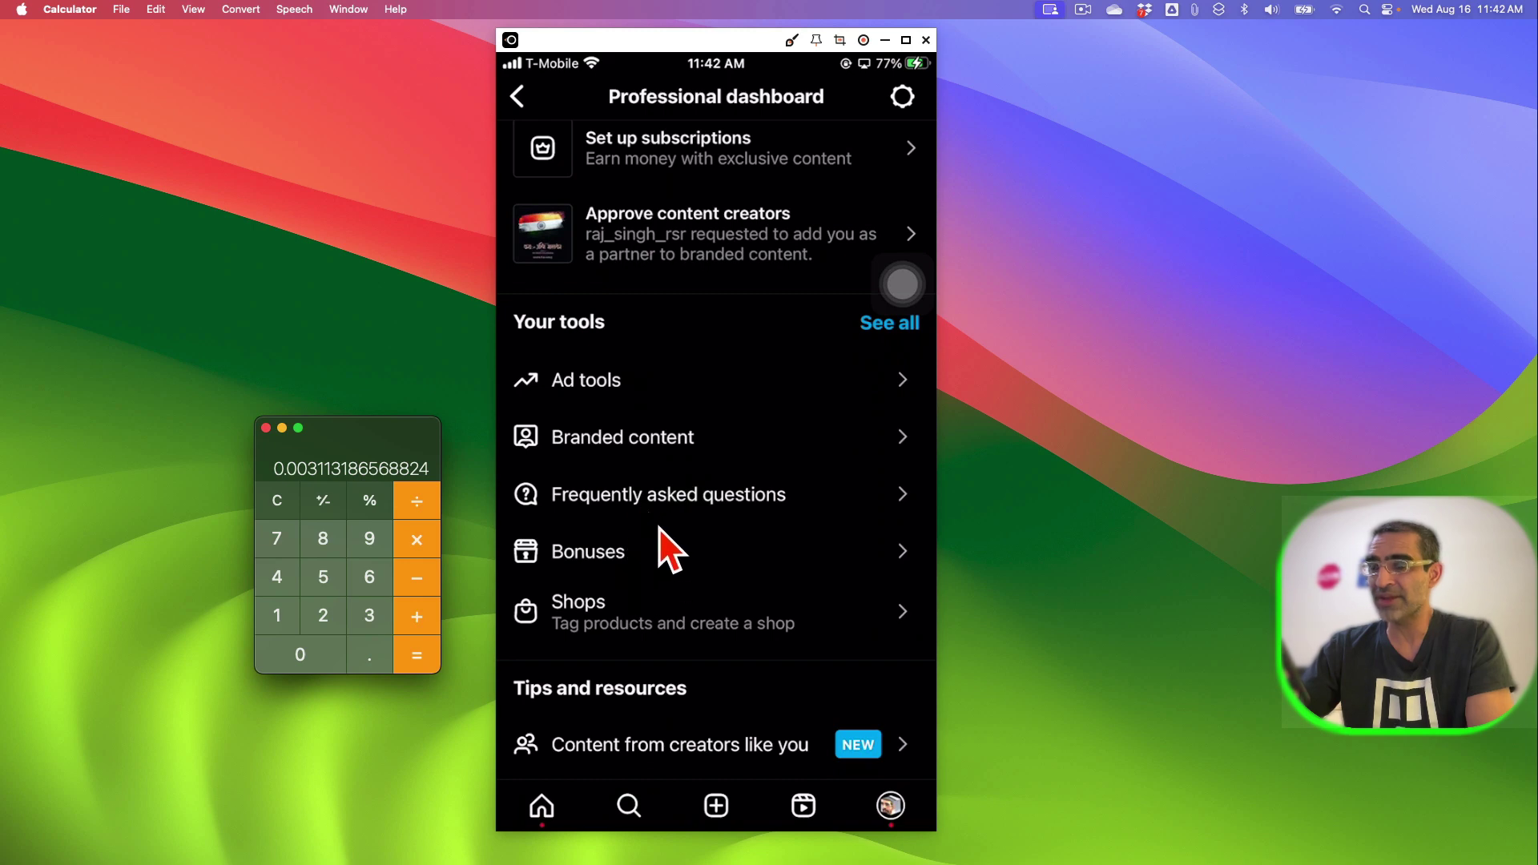
{"action": "scroll", "coordinate": [668, 549], "scroll_direction": "up", "scroll_amount": 2}
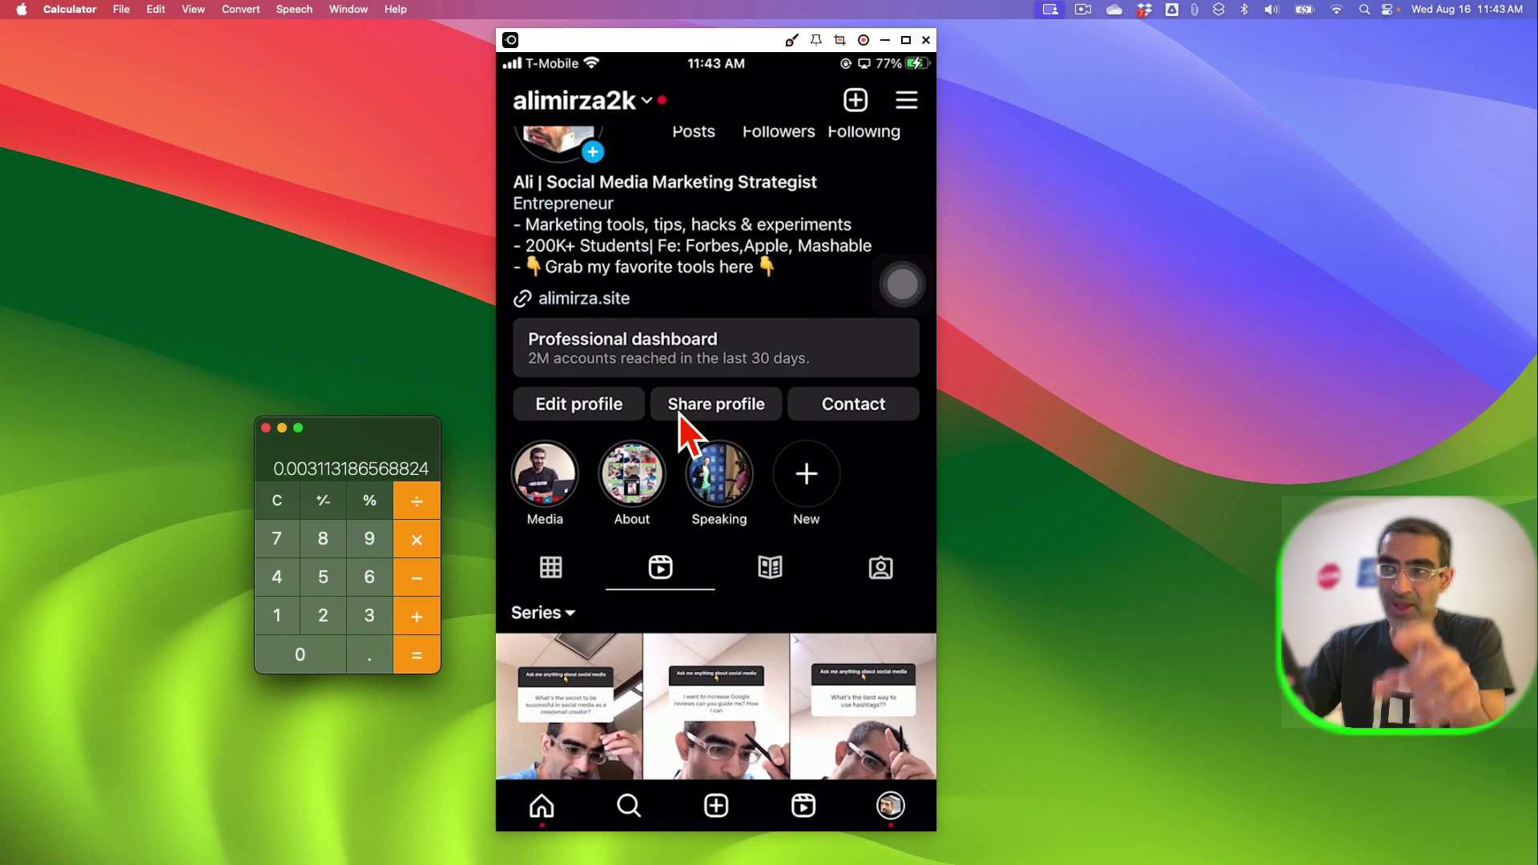
{"action": "scroll", "coordinate": [681, 429], "scroll_direction": "up", "scroll_amount": 2}
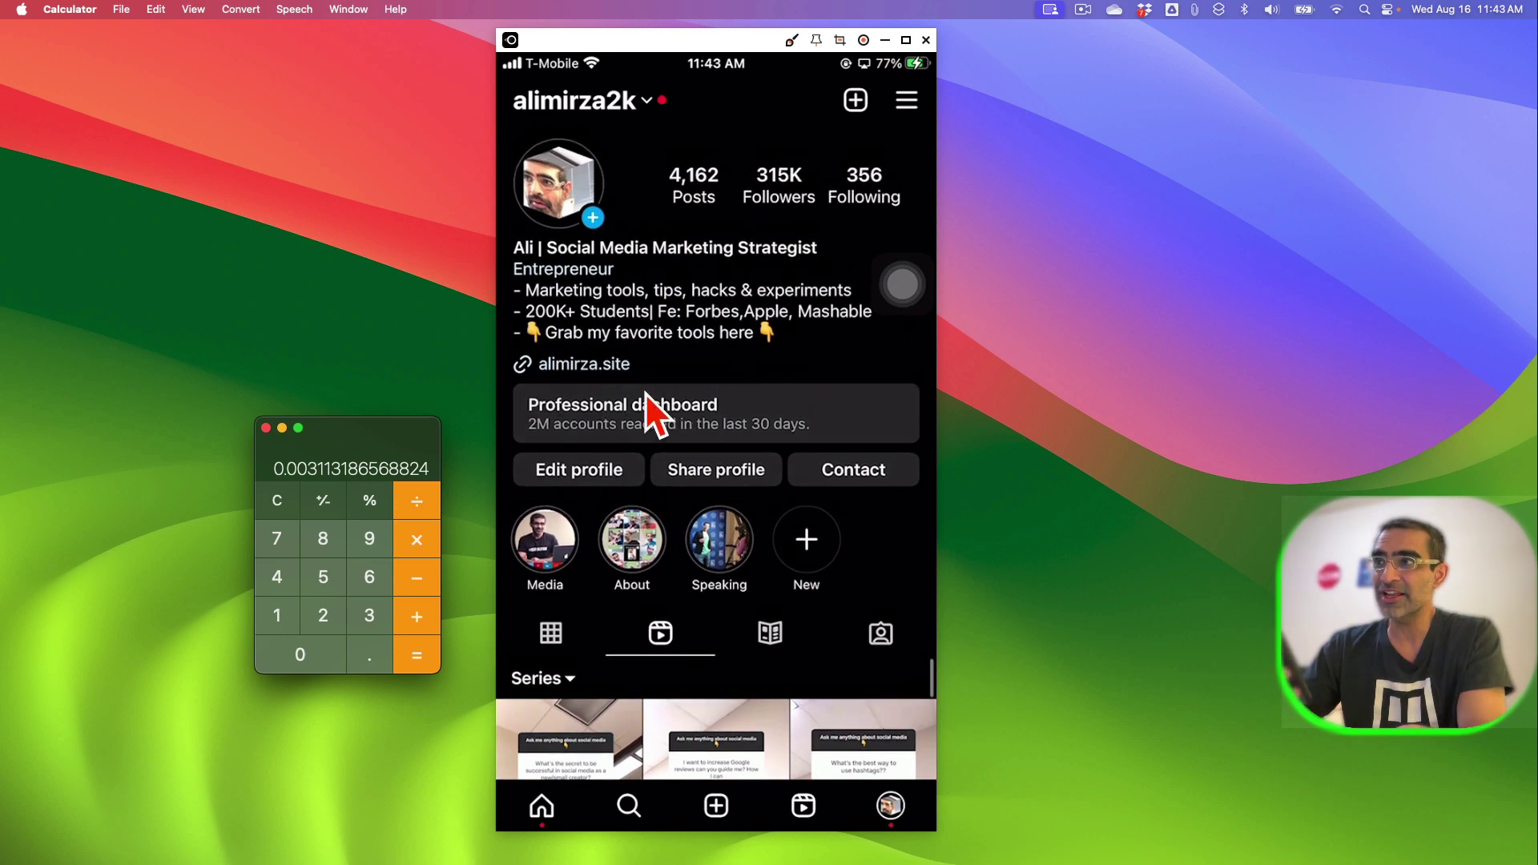